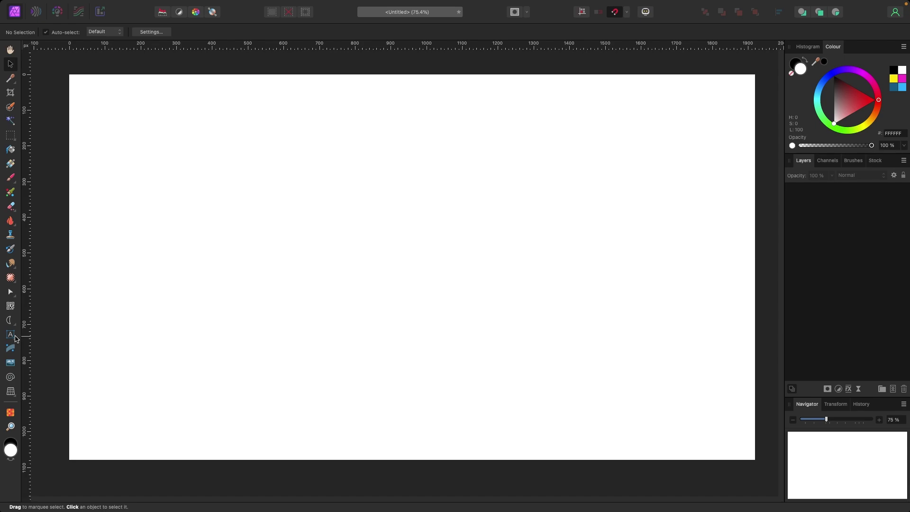
# Add large yellow '3D' art text and drag it right toward the canvas centre.
pyautogui.click(10, 335)
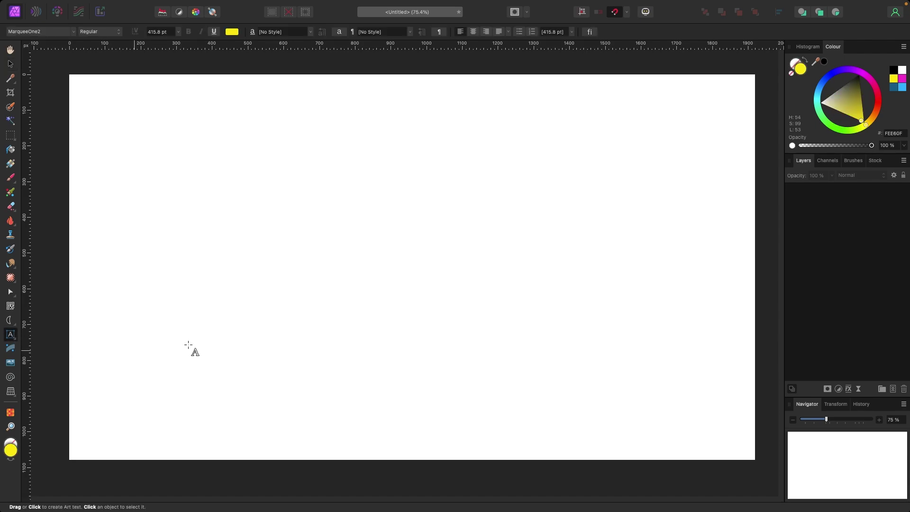
pyautogui.moveTo(183, 156); pyautogui.dragTo(275, 382)
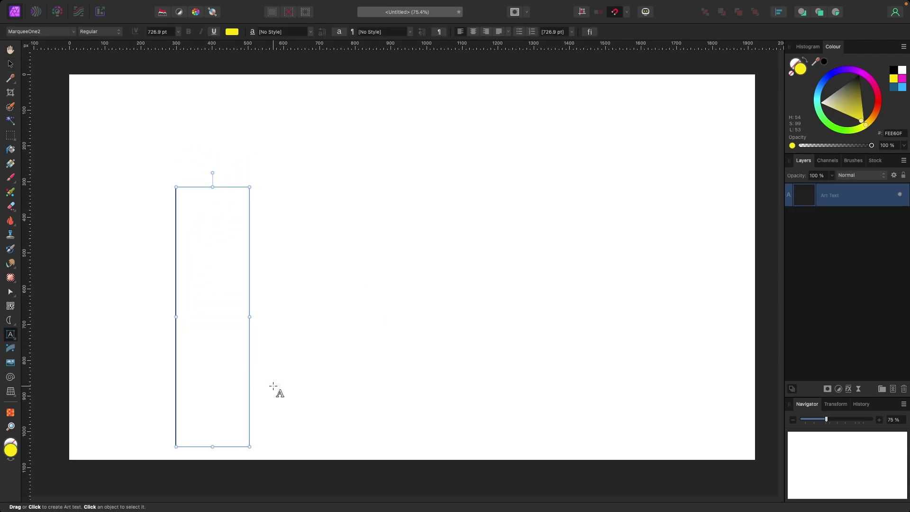
pyautogui.write('3d')
pyautogui.click(11, 64)
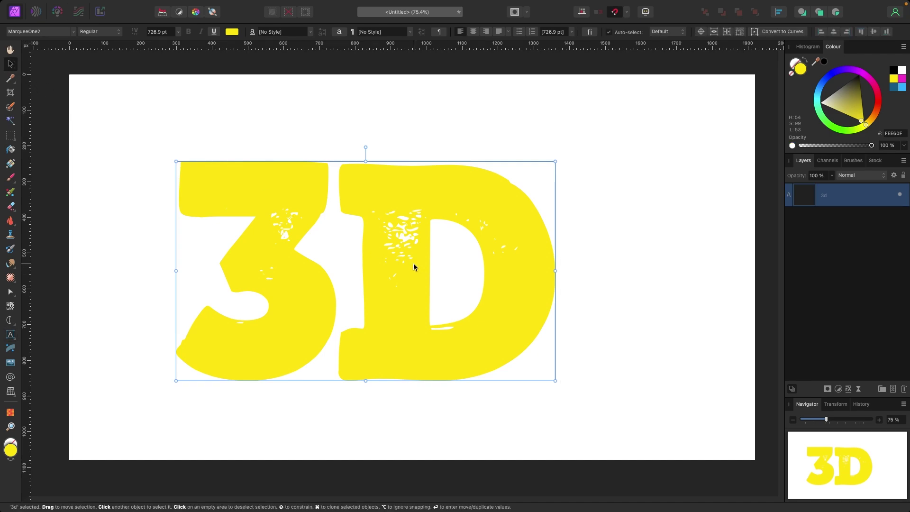
pyautogui.moveTo(413, 264); pyautogui.dragTo(461, 260)
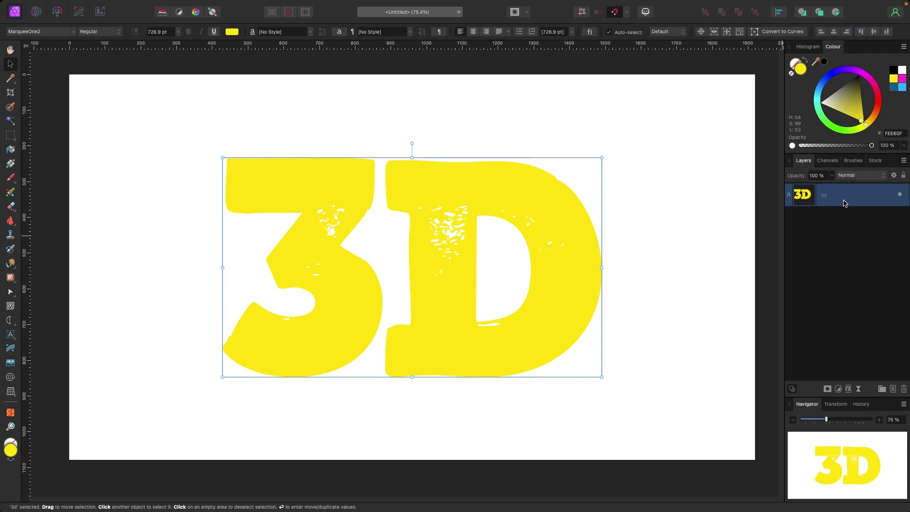
# Duplicate the 3d text layer and give the lower copy a magenta FF3DCE fill.
pyautogui.rightClick(843, 198)
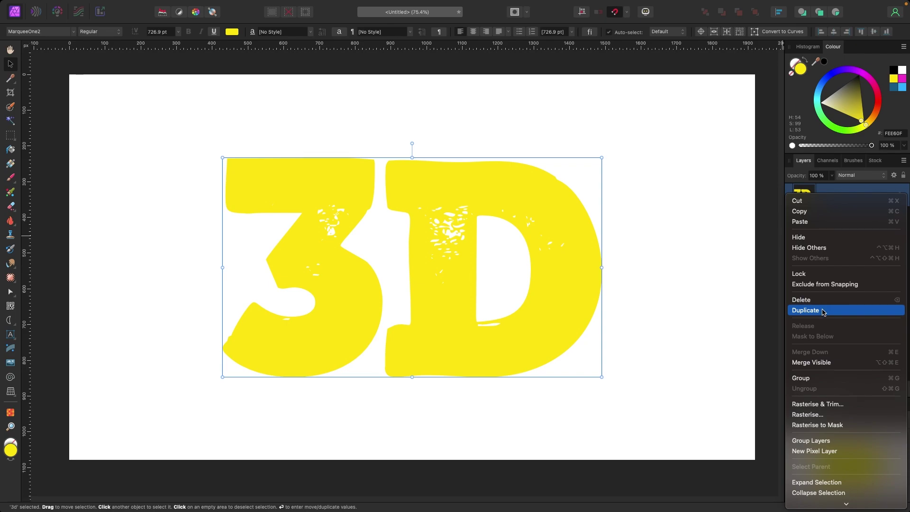
pyautogui.click(774, 299)
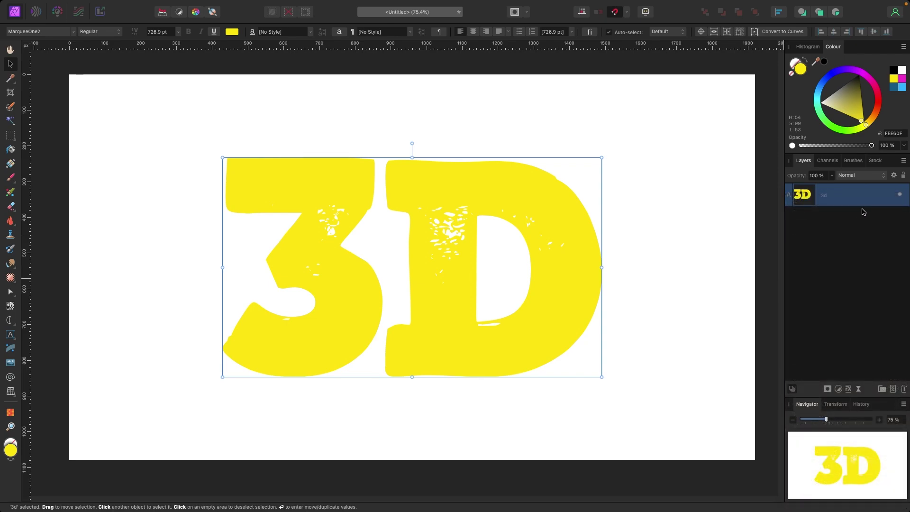
pyautogui.press('super+j')
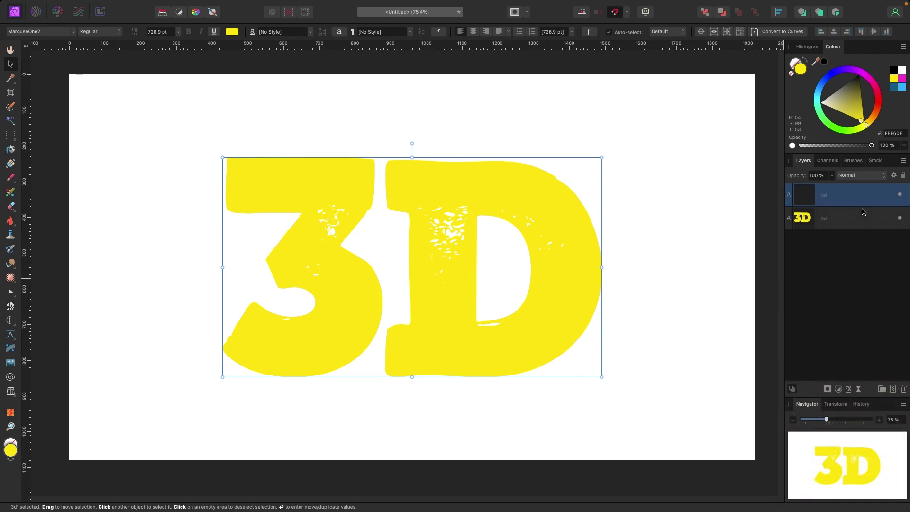
pyautogui.click(856, 216)
pyautogui.click(849, 196)
pyautogui.click(843, 220)
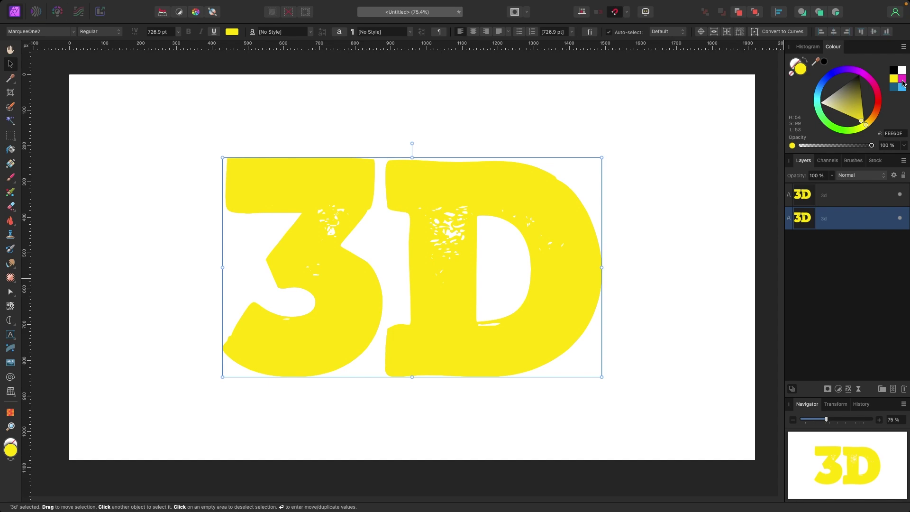
pyautogui.click(901, 79)
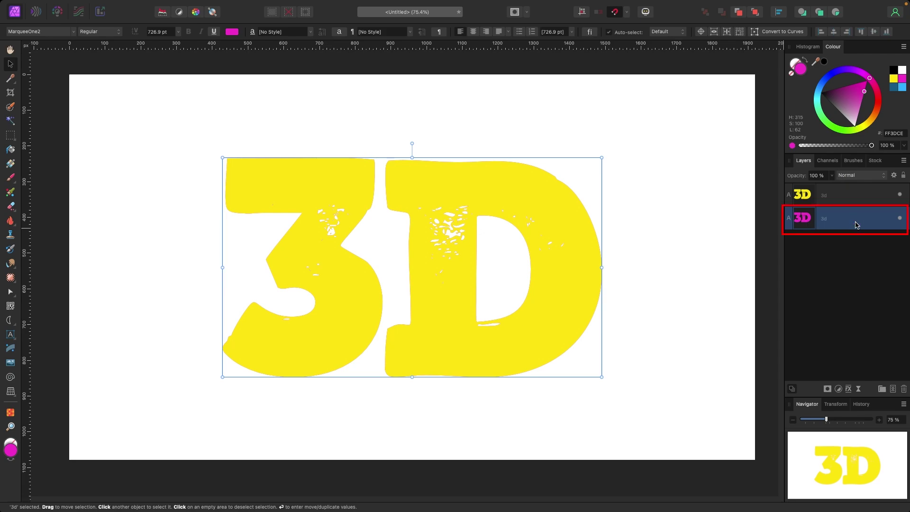
# Open Move / Duplicate with Duplicate ticked and the number of copies set to 20.
pyautogui.press('Return')
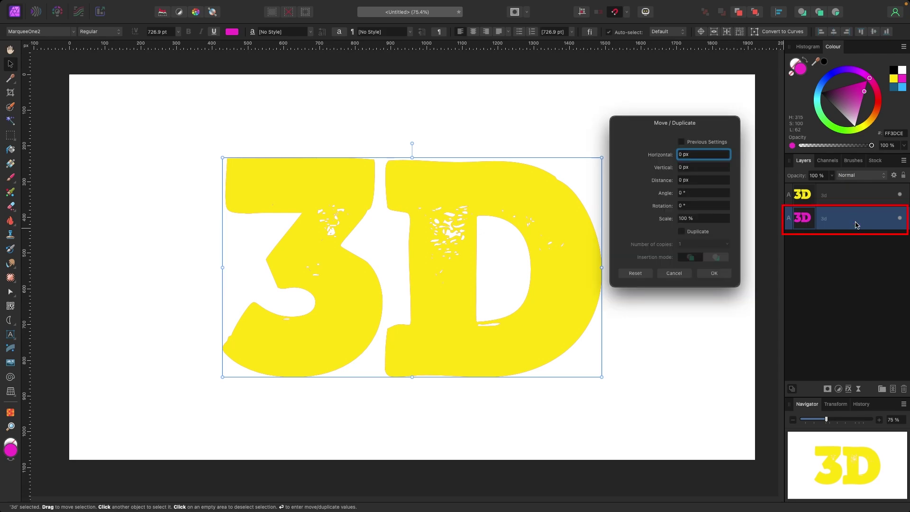
pyautogui.moveTo(693, 130); pyautogui.dragTo(699, 142)
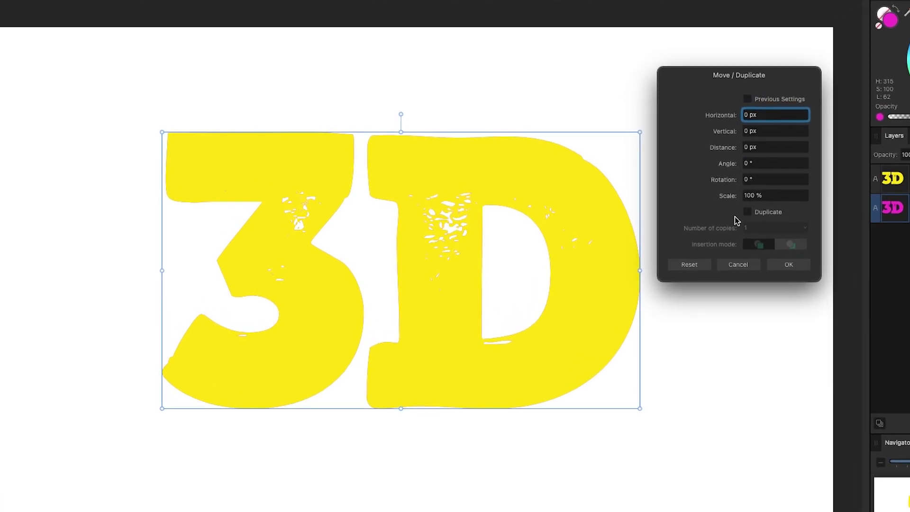
pyautogui.click(747, 213)
pyautogui.click(805, 229)
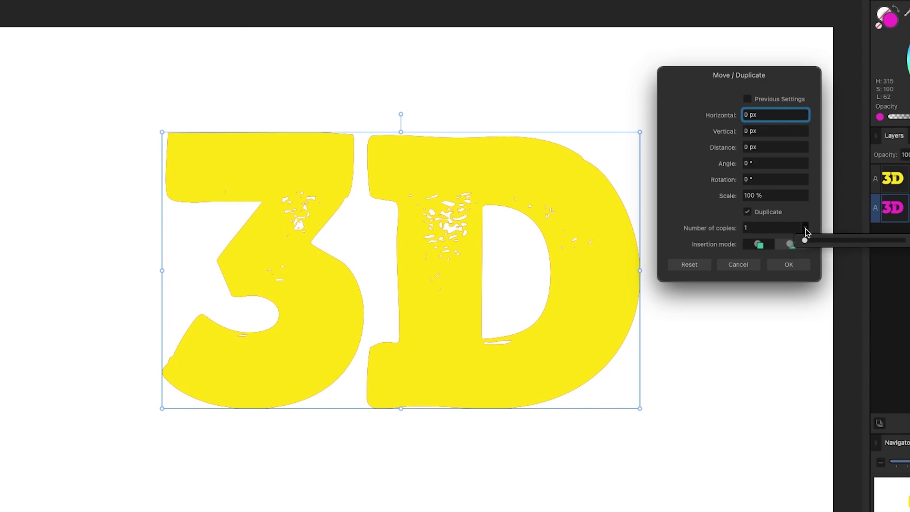
pyautogui.moveTo(807, 232); pyautogui.dragTo(824, 243)
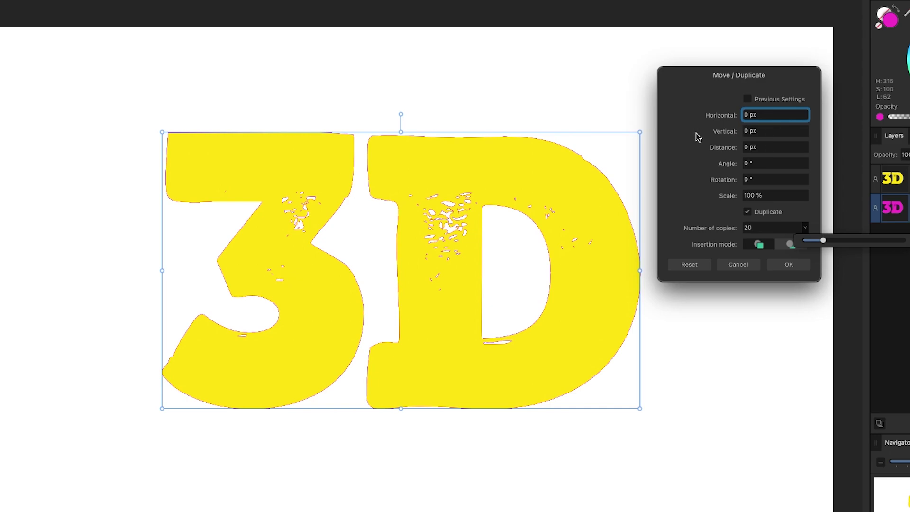
# Try out horizontal, vertical and distance offset values of 2, 4 and 8 px.
pyautogui.click(772, 114)
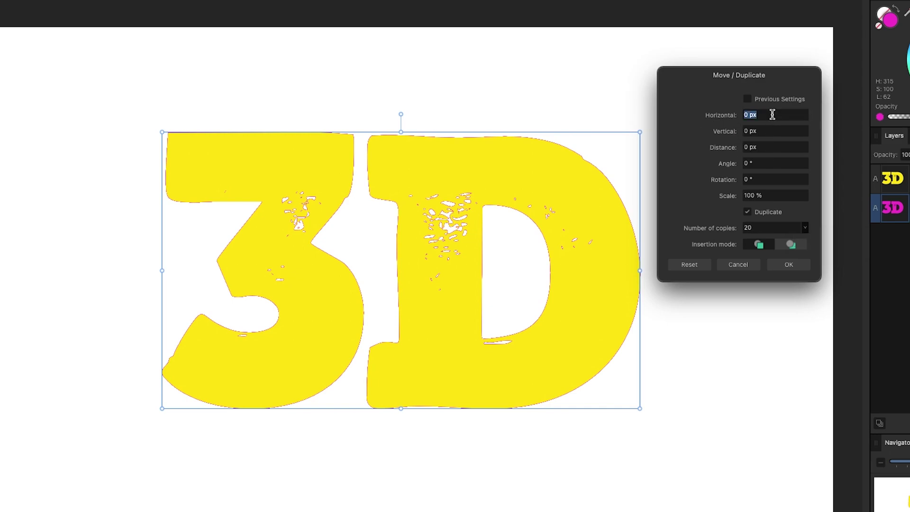
pyautogui.write('2')
pyautogui.press('Tab')
pyautogui.write('2')
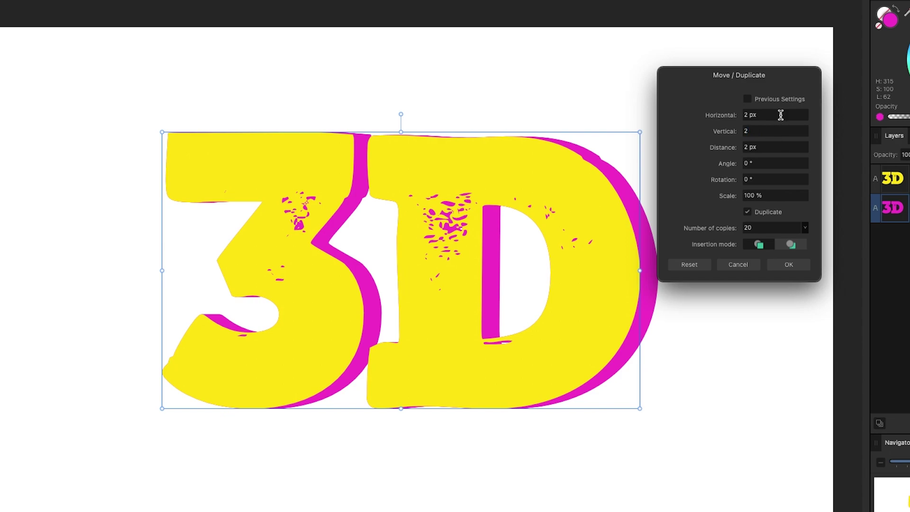
pyautogui.click(781, 114)
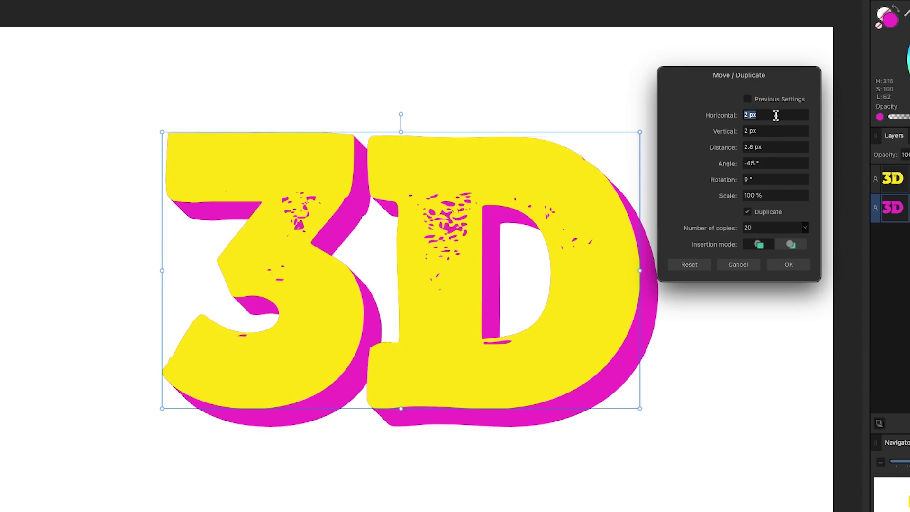
pyautogui.write('4')
pyautogui.click(773, 132)
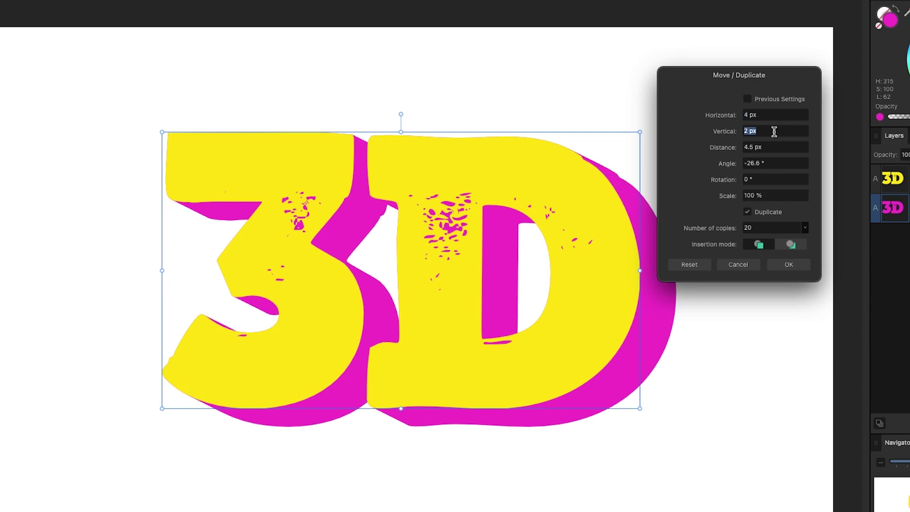
pyautogui.write('8')
pyautogui.click(782, 114)
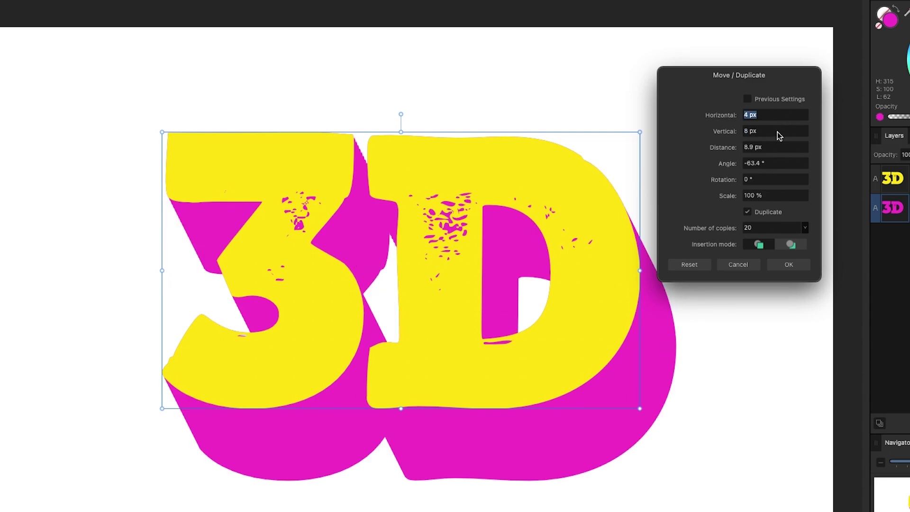
pyautogui.click(777, 133)
pyautogui.click(773, 147)
pyautogui.write('2')
pyautogui.click(774, 114)
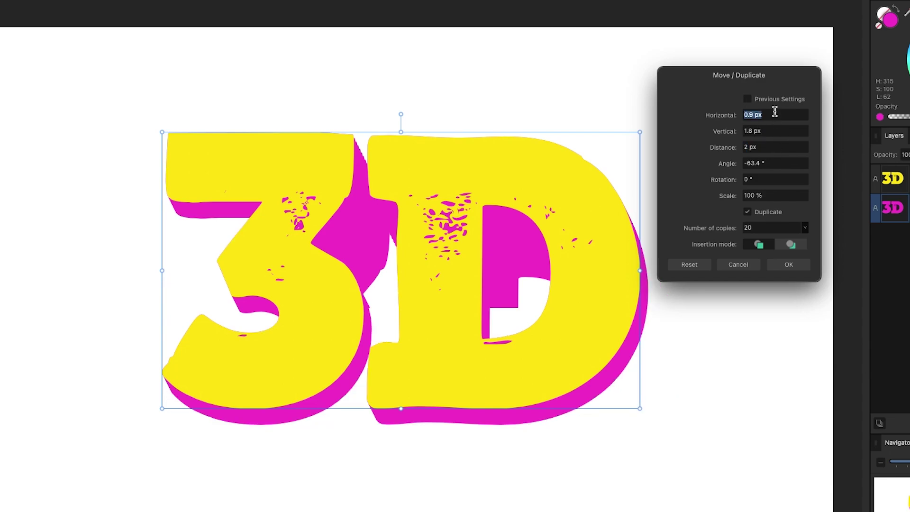
# Settle on offsets of 4 px horizontal and 4 px vertical for the copies.
pyautogui.click(775, 144)
pyautogui.write('15')
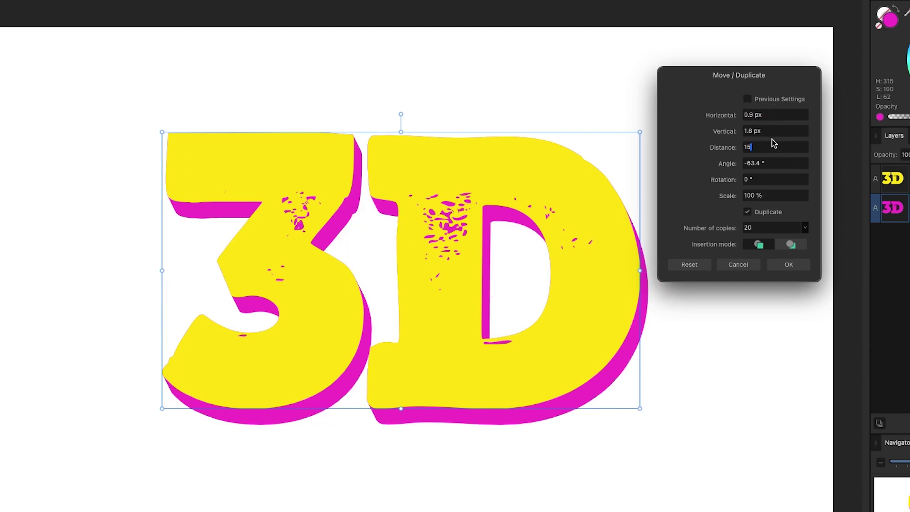
pyautogui.click(773, 131)
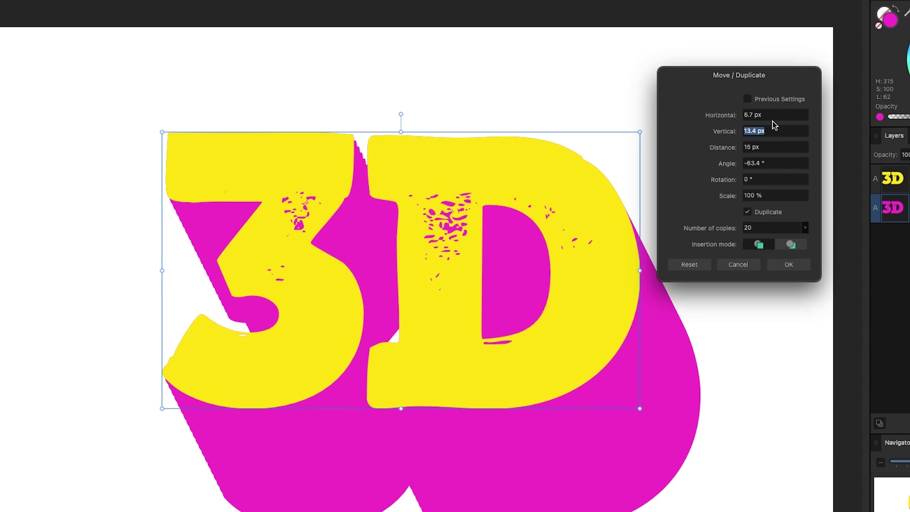
pyautogui.click(773, 116)
pyautogui.write('4')
pyautogui.click(772, 131)
pyautogui.write('4')
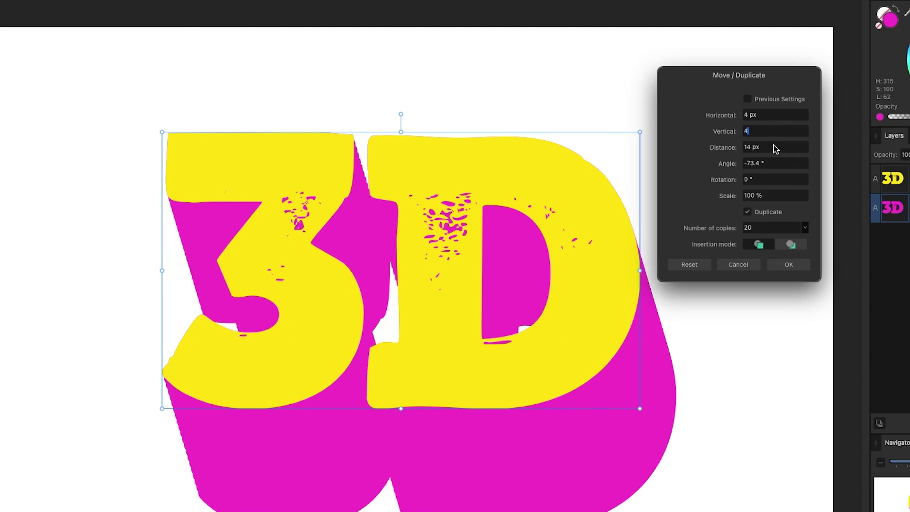
pyautogui.click(773, 146)
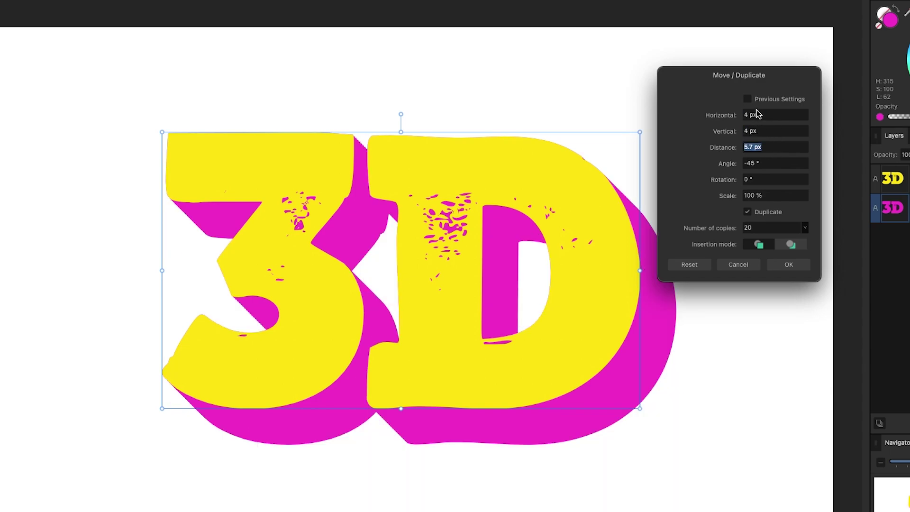
# Apply the 20 copies and group all 22 3d text layers together.
pyautogui.click(790, 265)
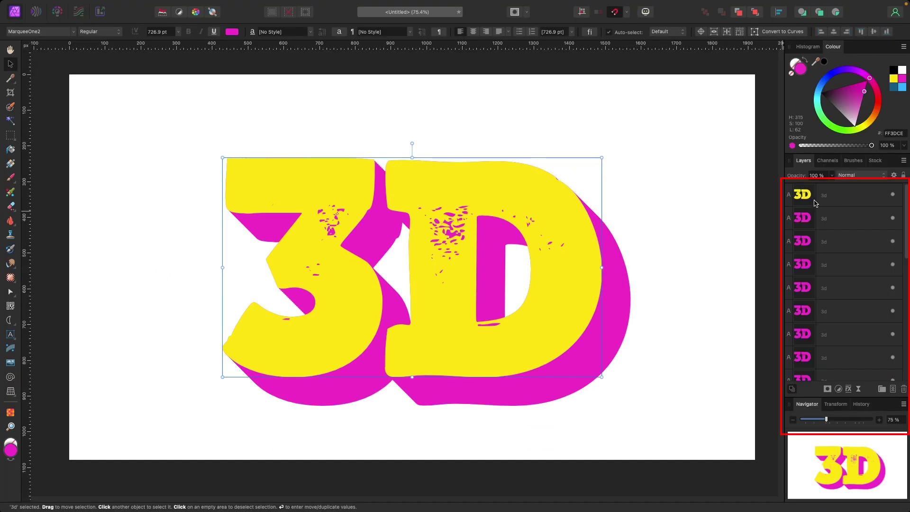
pyautogui.scroll(-5, 832, 228)
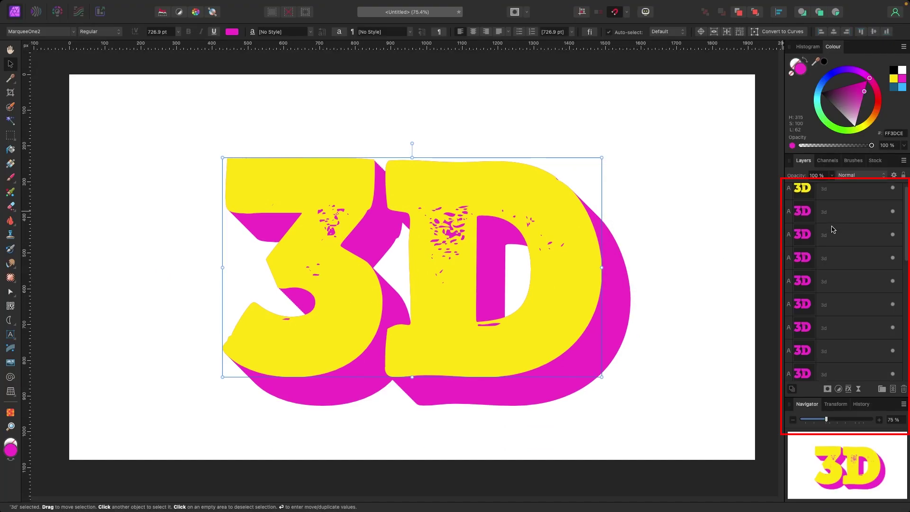
pyautogui.scroll(-3, 835, 234)
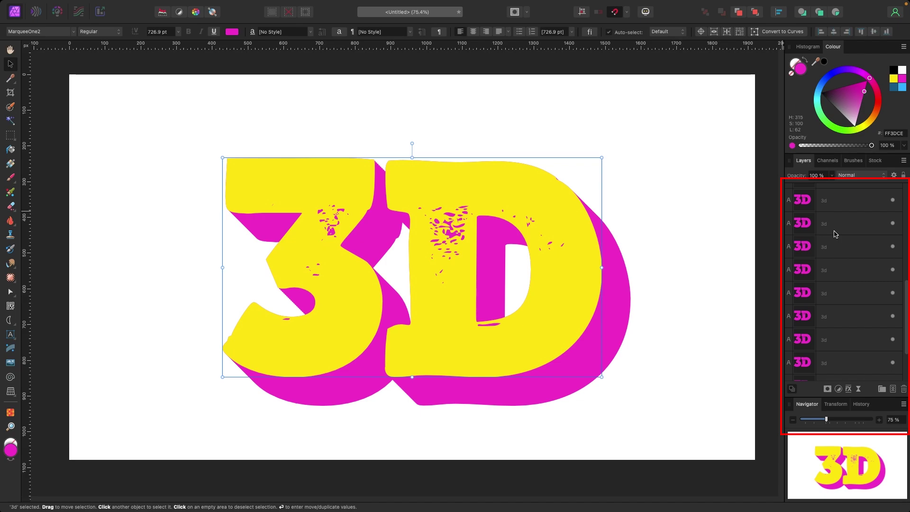
pyautogui.scroll(8, 842, 260)
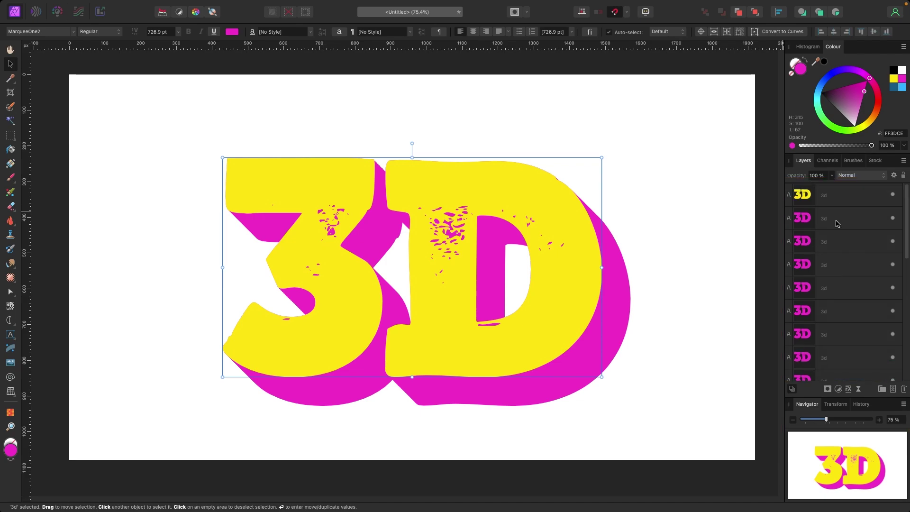
pyautogui.click(835, 201)
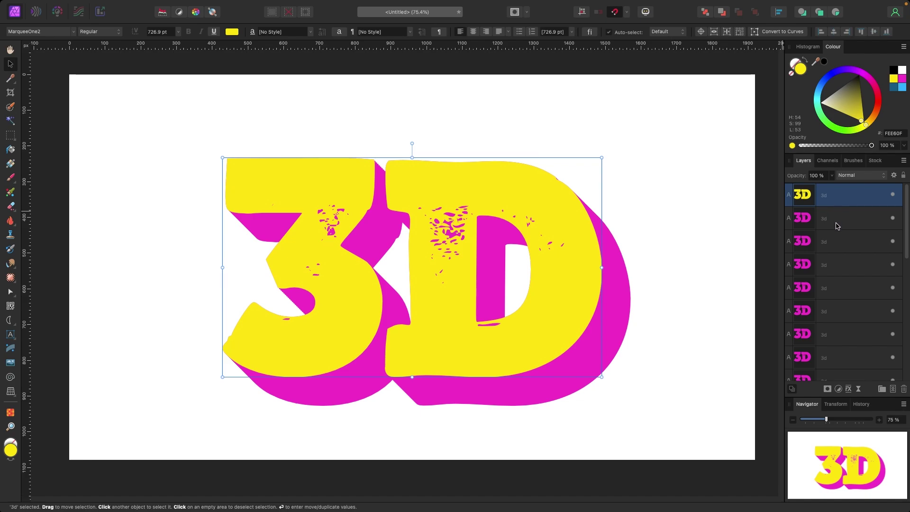
pyautogui.scroll(-3, 836, 225)
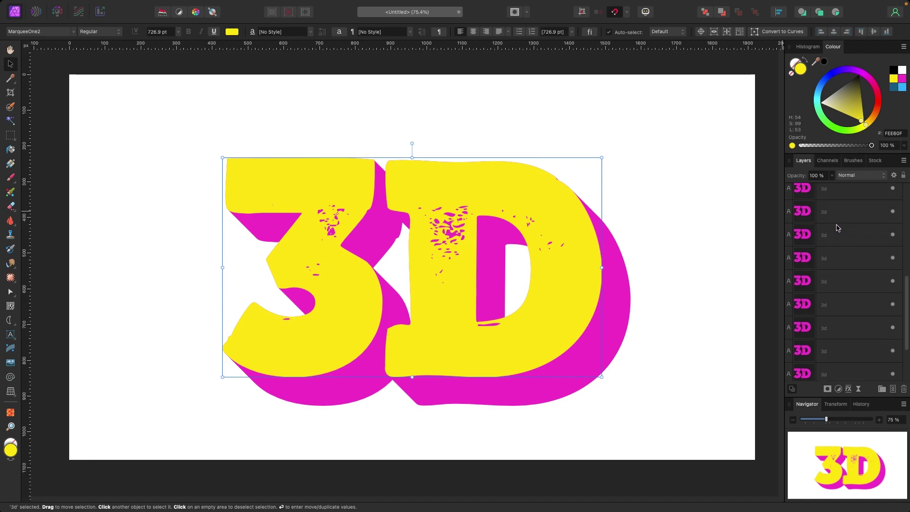
pyautogui.keyDown('shift'); pyautogui.click(835, 373); pyautogui.keyUp('shift')
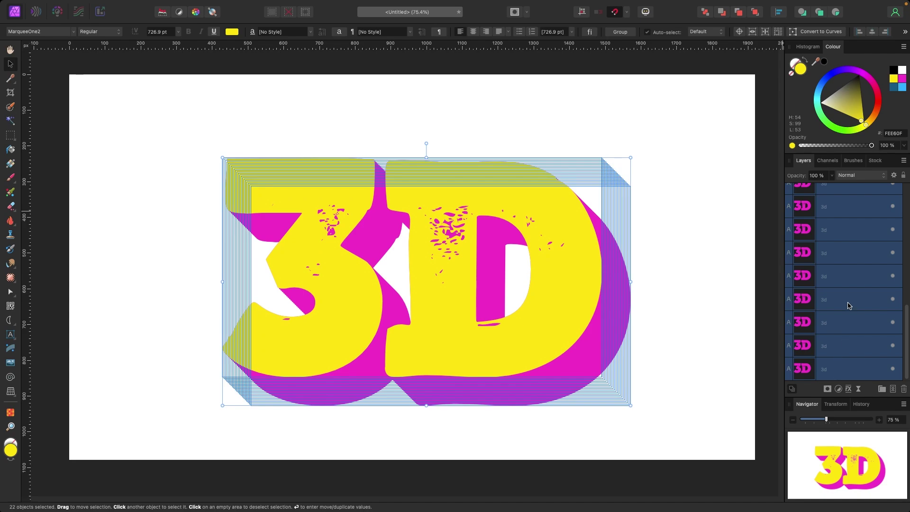
pyautogui.rightClick(838, 255)
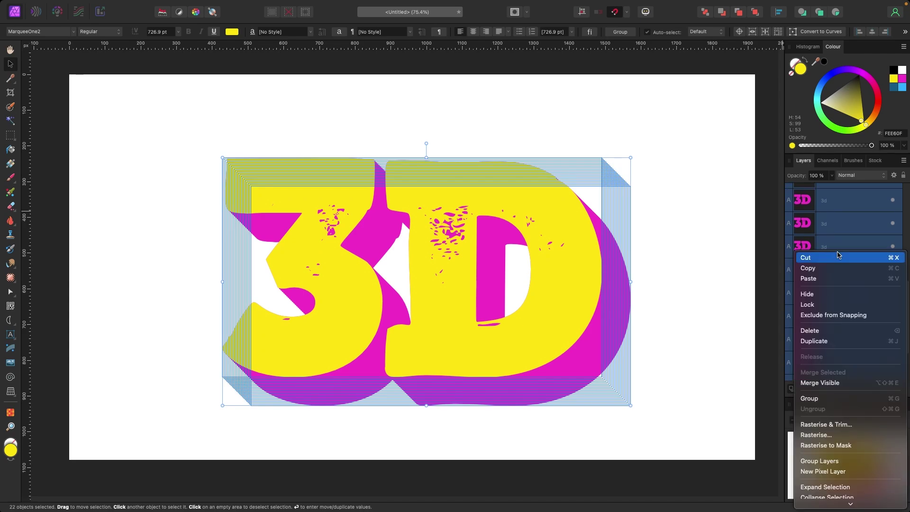
pyautogui.click(824, 397)
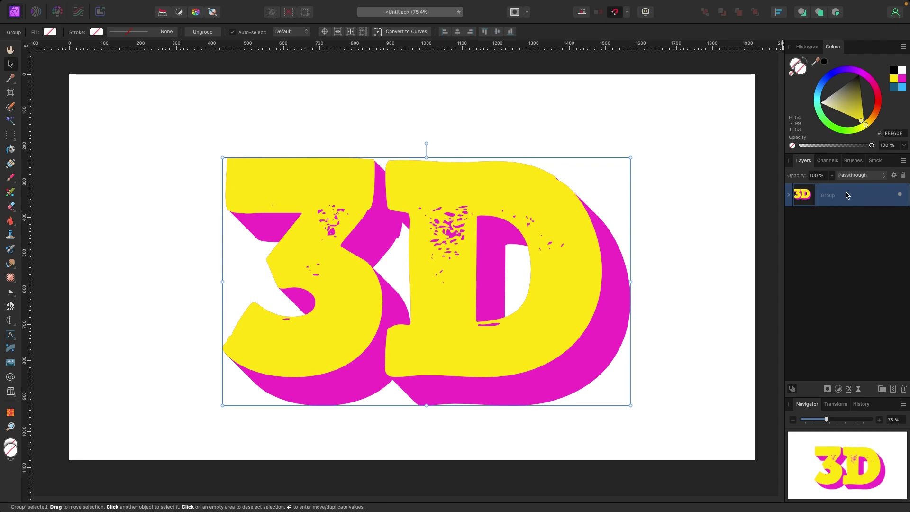
# Move the 3D group up-left, enlarge it slightly, then nudge it about 35 px right.
pyautogui.moveTo(558, 216); pyautogui.dragTo(493, 202)
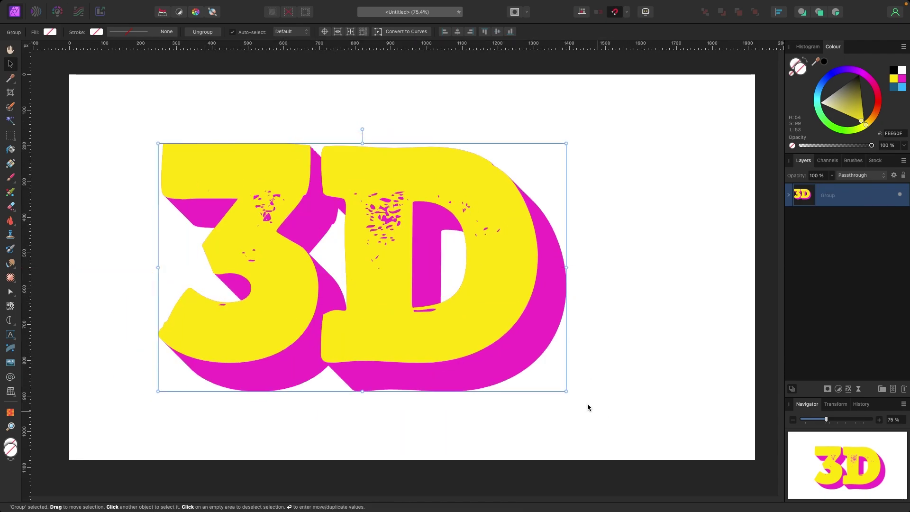
pyautogui.moveTo(566, 391); pyautogui.dragTo(582, 380)
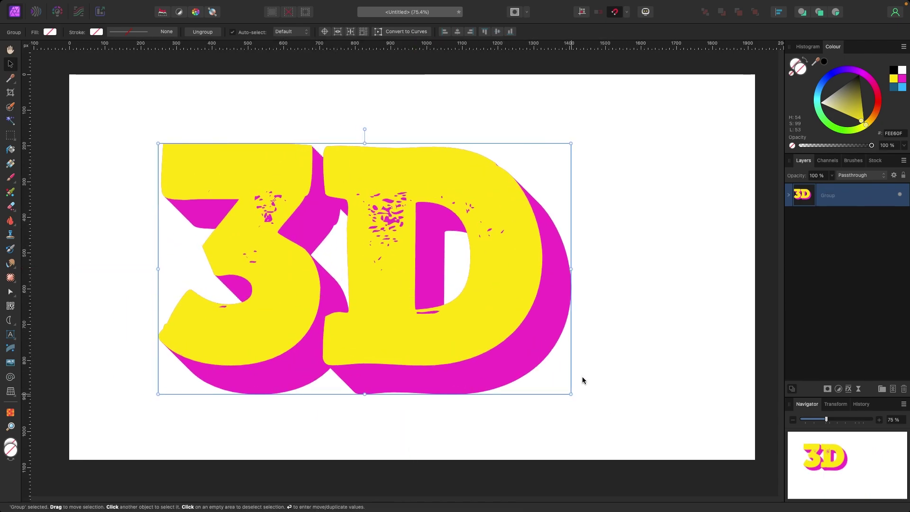
pyautogui.click(789, 198)
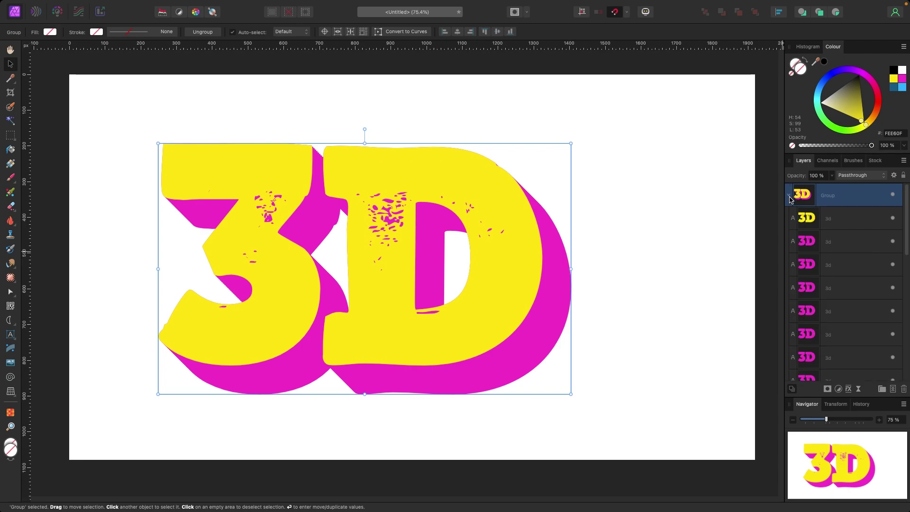
pyautogui.click(790, 198)
pyautogui.moveTo(519, 259); pyautogui.dragTo(530, 256)
# Delete the 3D group and create new 'EFFECTS' art text.
pyautogui.press('Delete')
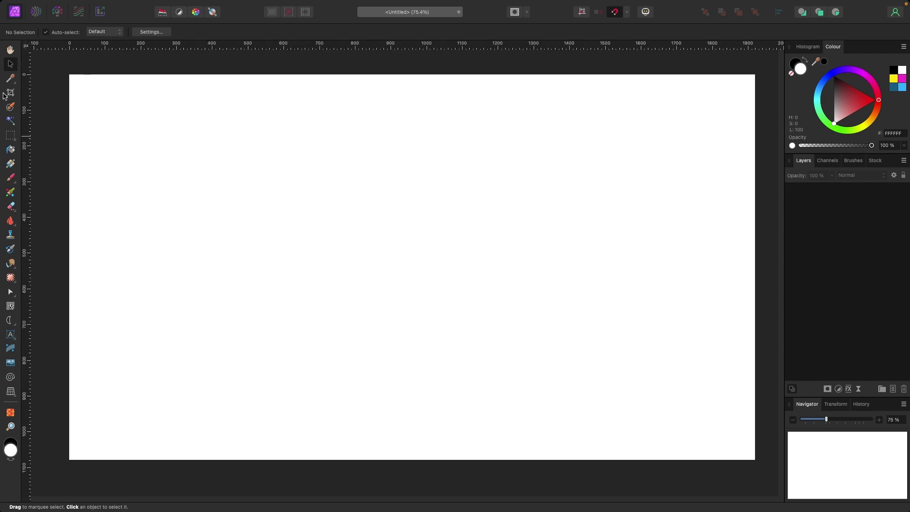
pyautogui.click(10, 334)
pyautogui.moveTo(148, 189); pyautogui.dragTo(184, 340)
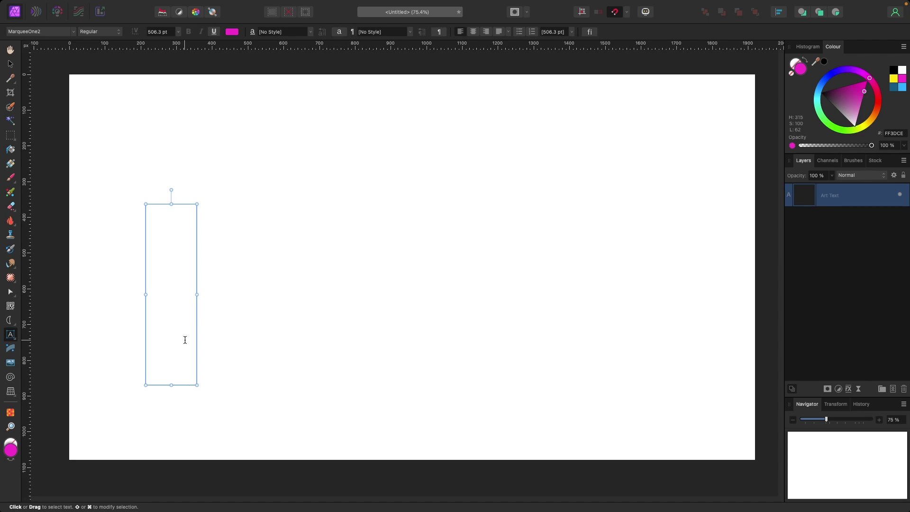
pyautogui.write('EFFECTS')
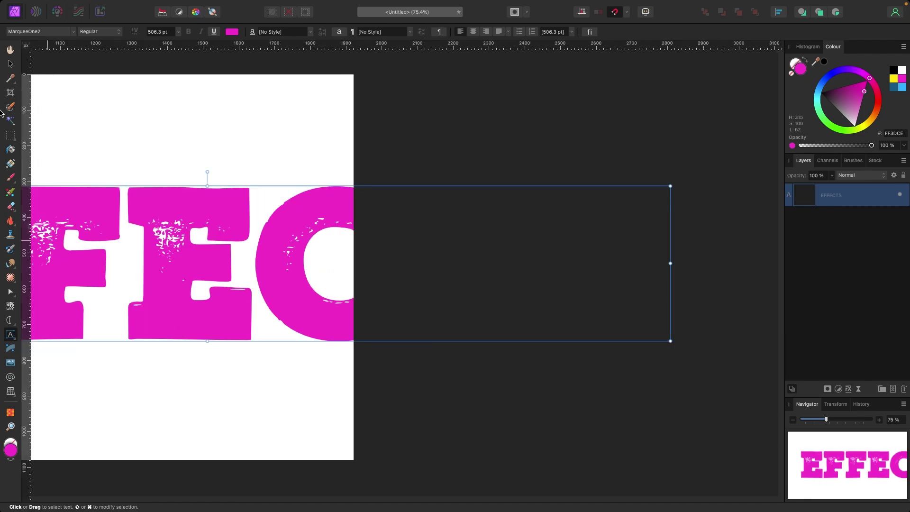
pyautogui.click(11, 64)
# Shrink the EFFECTS text to 335.3 pt and shift it up and left.
pyautogui.hscroll(-10, 142, 119)
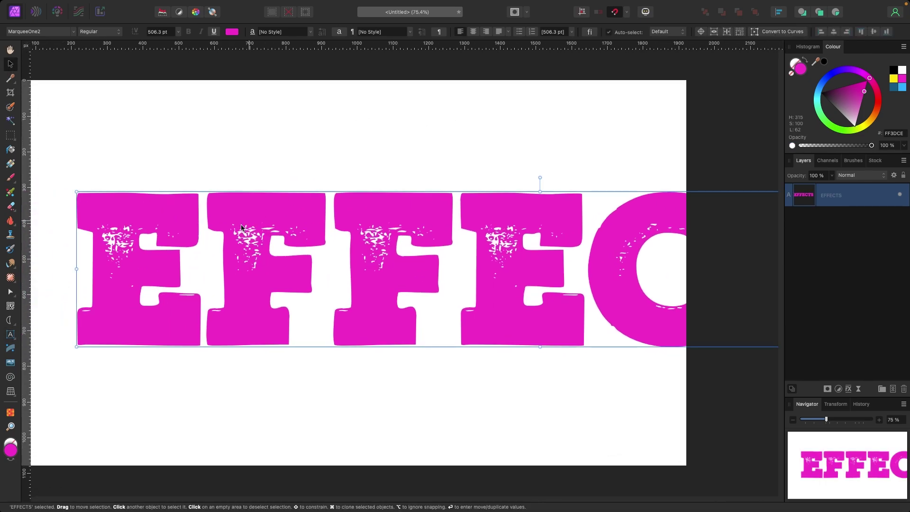
pyautogui.moveTo(76, 192); pyautogui.dragTo(101, 221)
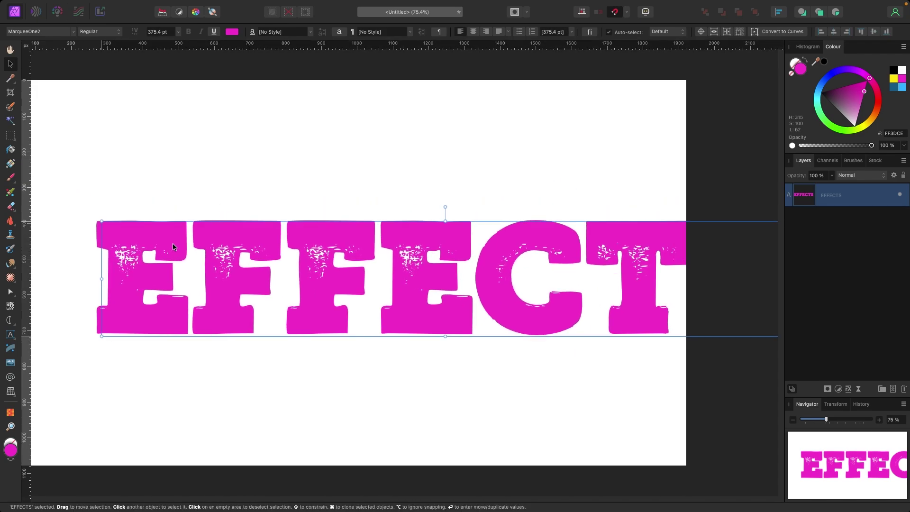
pyautogui.moveTo(173, 246); pyautogui.dragTo(103, 229)
pyautogui.moveTo(185, 161); pyautogui.dragTo(291, 172)
pyautogui.hscroll(-5, 258, 241)
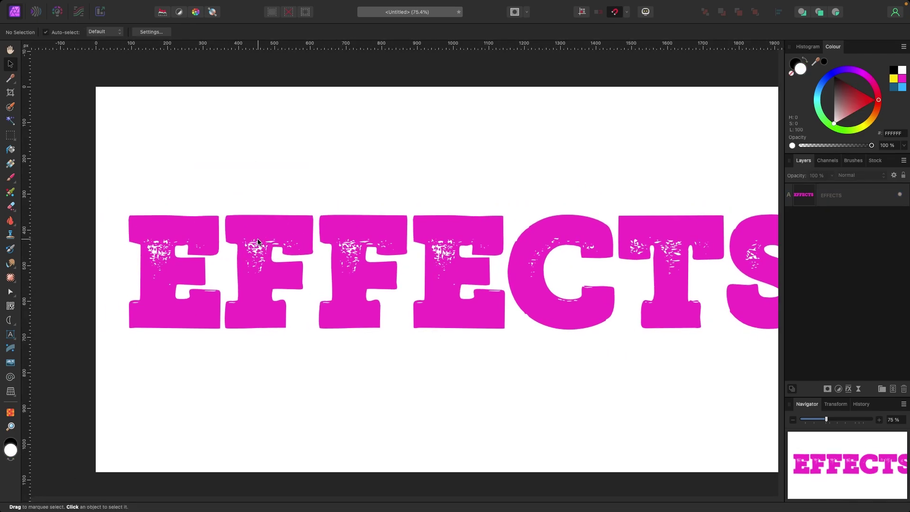
pyautogui.click(258, 241)
pyautogui.moveTo(136, 209)
pyautogui.mouseDown()
pyautogui.moveTo(158, 207)
pyautogui.moveTo(152, 203)
pyautogui.mouseUp()
pyautogui.moveTo(278, 276); pyautogui.dragTo(250, 264)
# Change the font to Funtastic Youth Sans and enlarge the EFFECTS text.
pyautogui.click(72, 32)
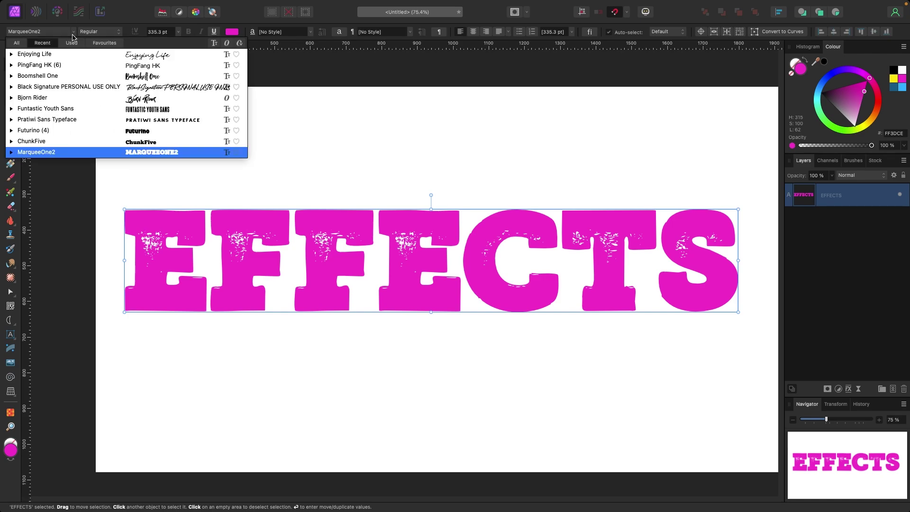
pyautogui.click(45, 108)
pyautogui.moveTo(432, 212); pyautogui.dragTo(649, 154)
# Enlarge EFFECTS to 573.9 pt, centre it, and colour it orange FF753D.
pyautogui.moveTo(490, 292); pyautogui.dragTo(538, 334)
pyautogui.click(568, 156)
pyautogui.hscroll(1, 545, 156)
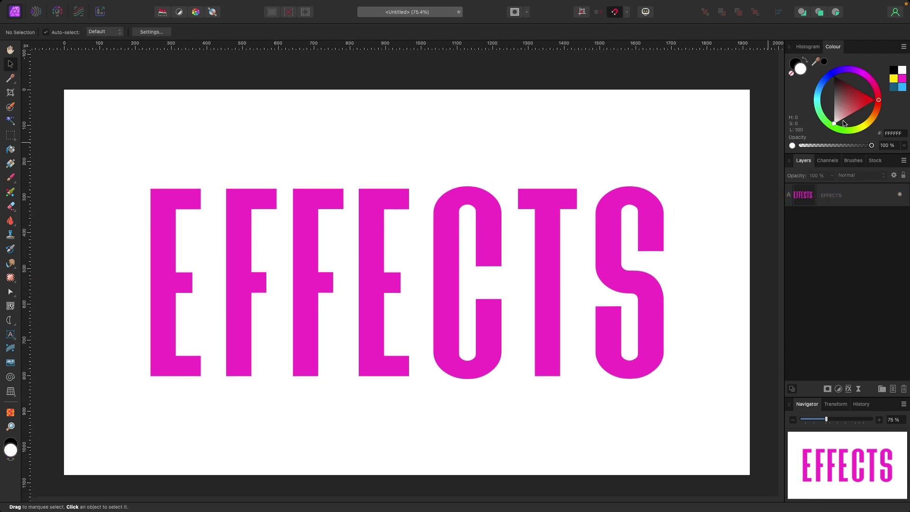
pyautogui.moveTo(877, 121)
pyautogui.mouseDown()
pyautogui.moveTo(868, 120)
pyautogui.moveTo(876, 110)
pyautogui.mouseUp()
pyautogui.click(658, 241)
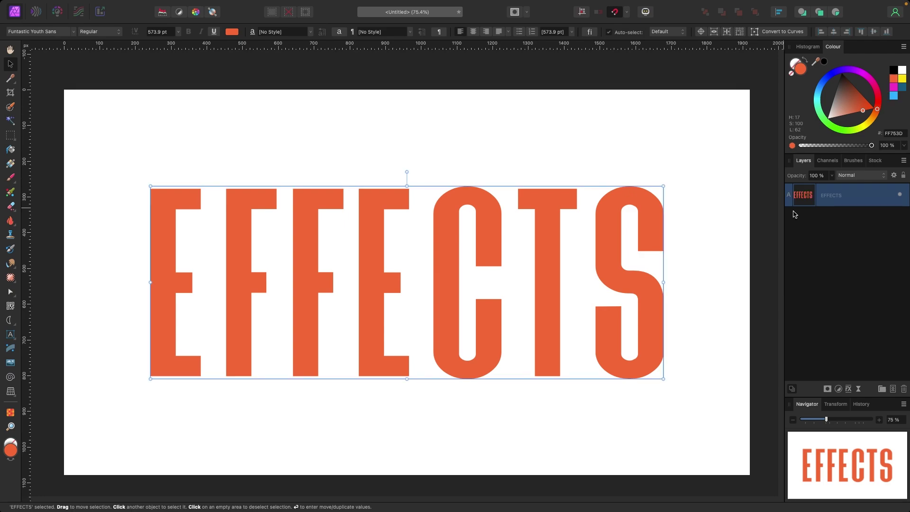
# Duplicate the EFFECTS layer and recolour the copy dark red 962C00.
pyautogui.rightClick(861, 203)
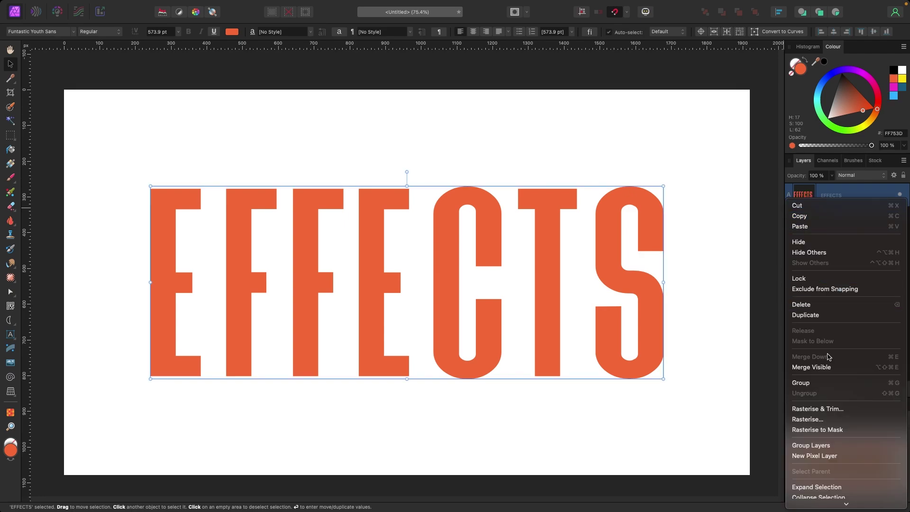
pyautogui.click(823, 316)
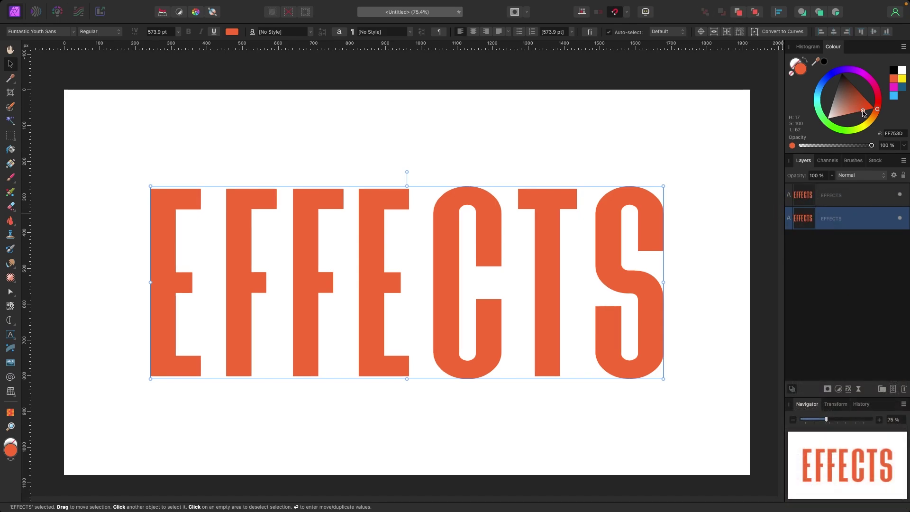
pyautogui.moveTo(863, 112); pyautogui.dragTo(861, 95)
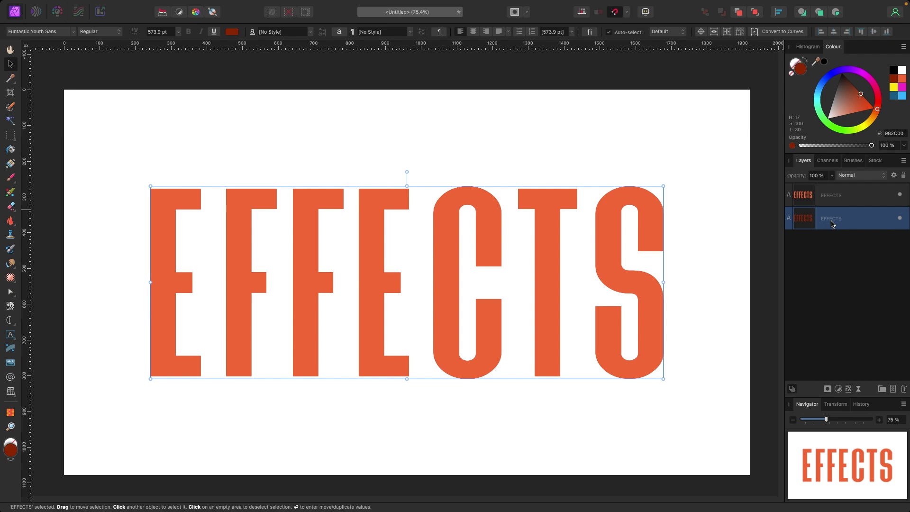
# Open Move / Duplicate, enable duplicate copies and set the number of copies to 12.
pyautogui.press('Return')
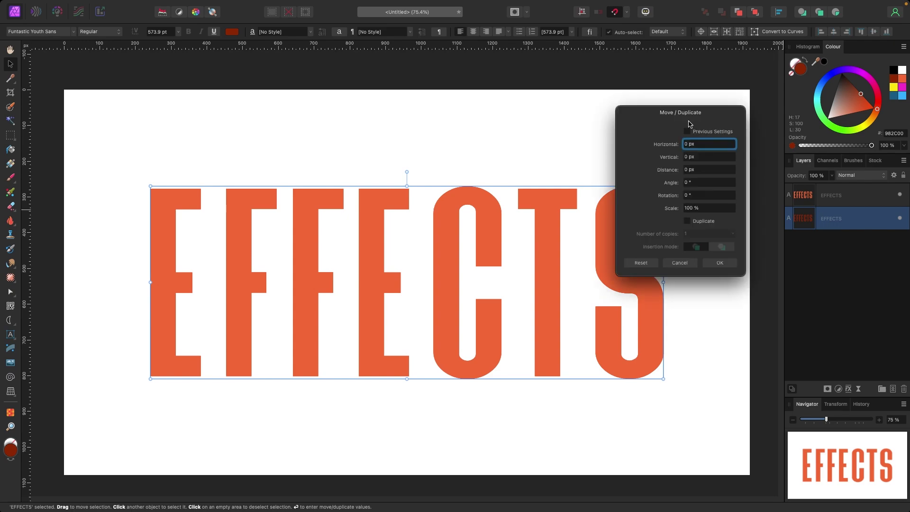
pyautogui.moveTo(688, 124); pyautogui.dragTo(755, 165)
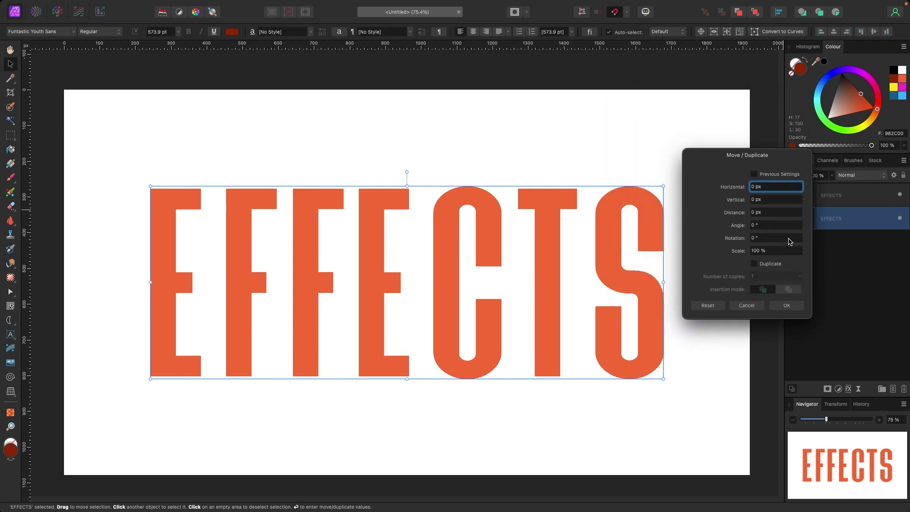
pyautogui.click(776, 263)
pyautogui.click(799, 276)
pyautogui.moveTo(800, 286); pyautogui.dragTo(809, 288)
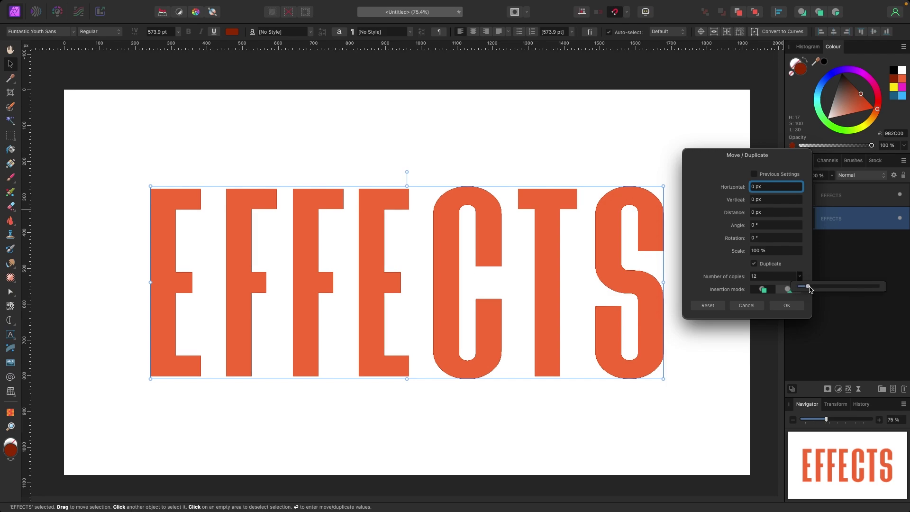
# Try a 4 px vertical offset and distance values of 6 and 10 px.
pyautogui.click(765, 199)
pyautogui.write('4')
pyautogui.click(767, 212)
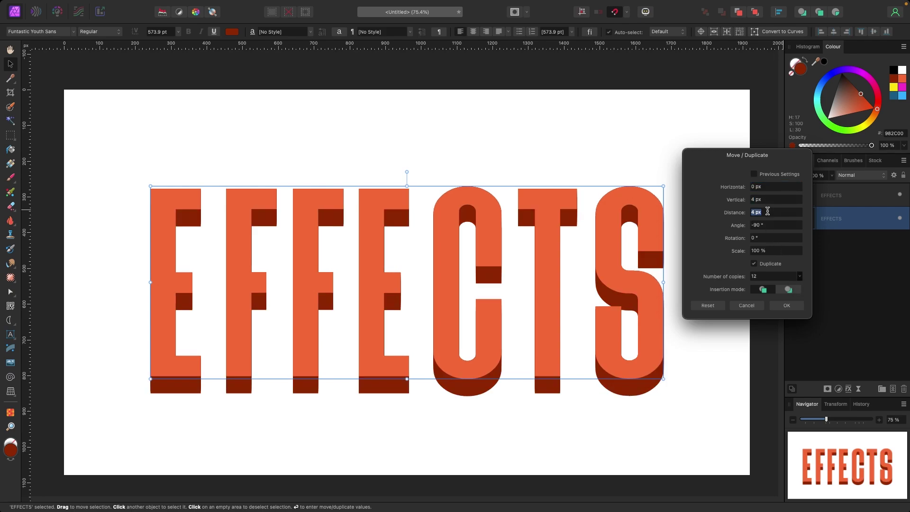
pyautogui.write('6')
pyautogui.click(774, 199)
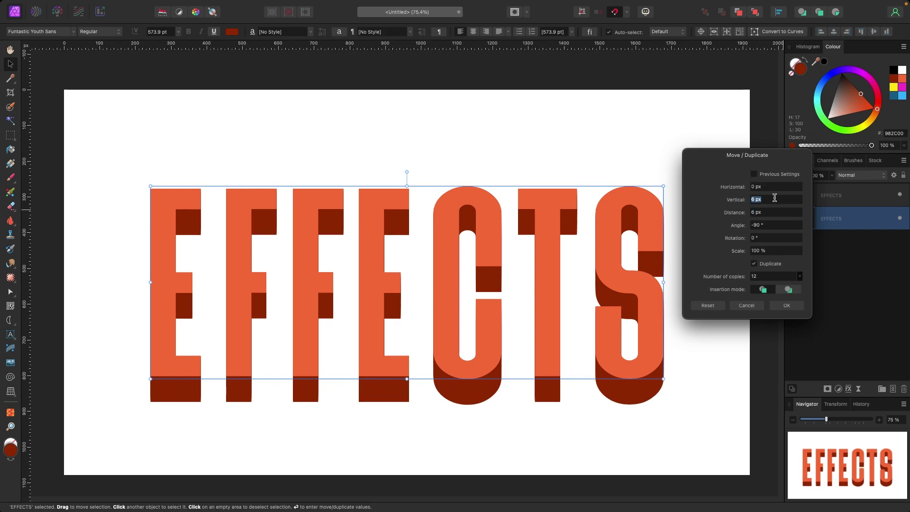
pyautogui.click(769, 212)
pyautogui.write('10')
pyautogui.click(764, 196)
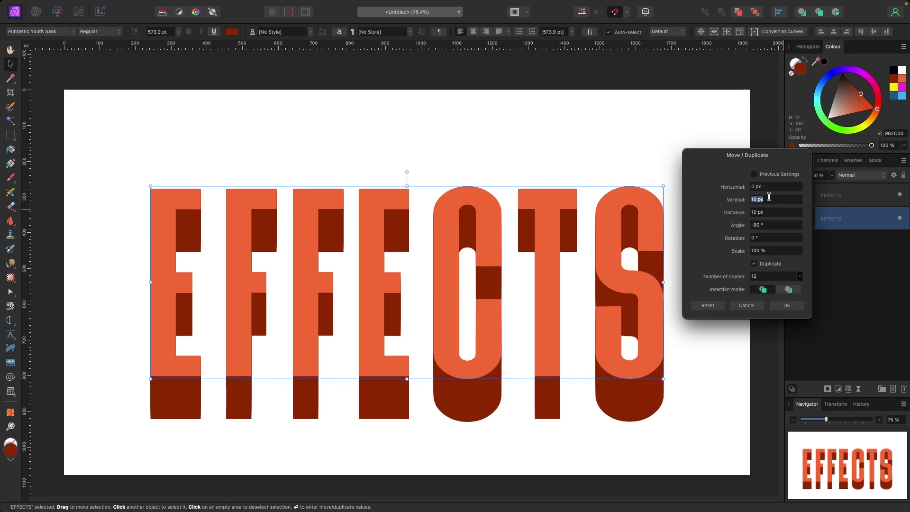
# Set horizontal offset 2 px and distance 6 px, then apply the 12 dark-red copies.
pyautogui.click(771, 187)
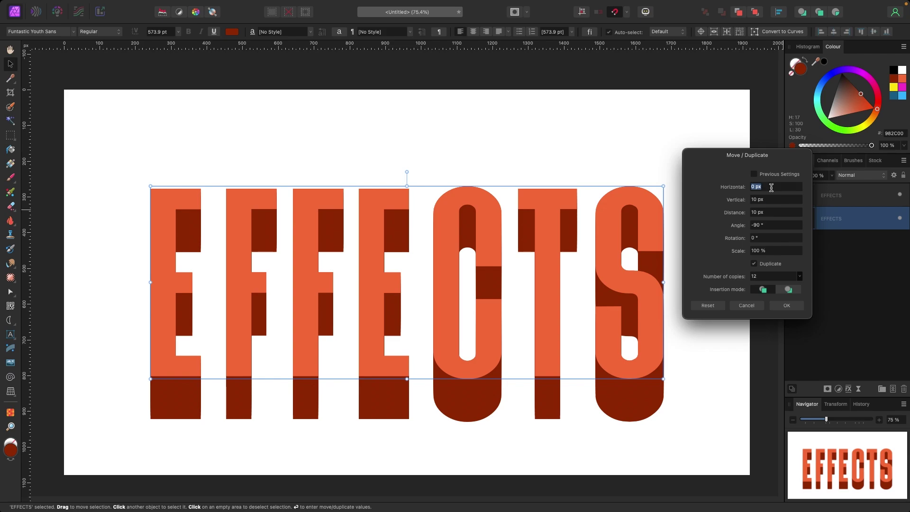
pyautogui.write('4')
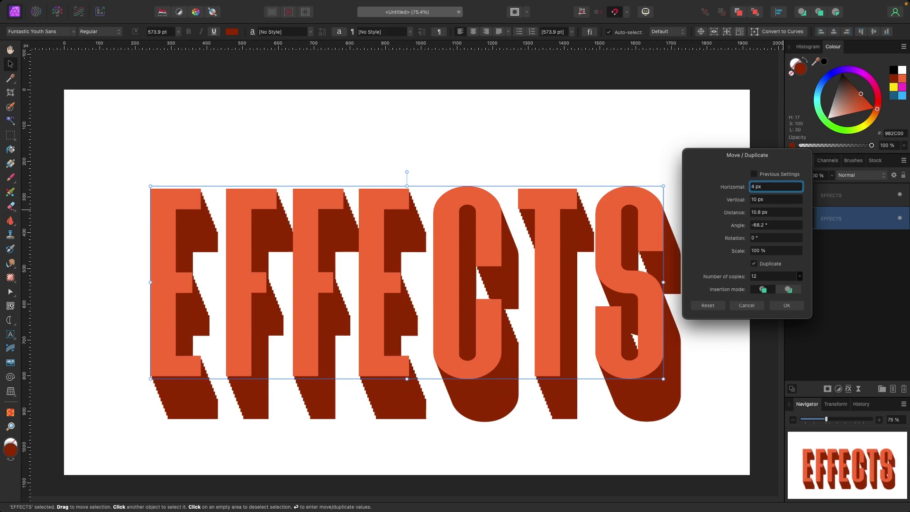
pyautogui.click(775, 187)
pyautogui.write('2')
pyautogui.click(770, 212)
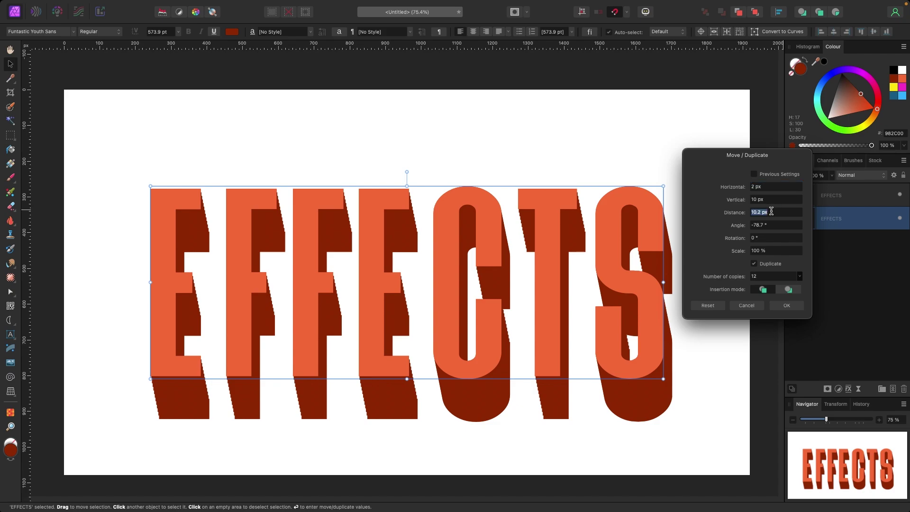
pyautogui.write('6')
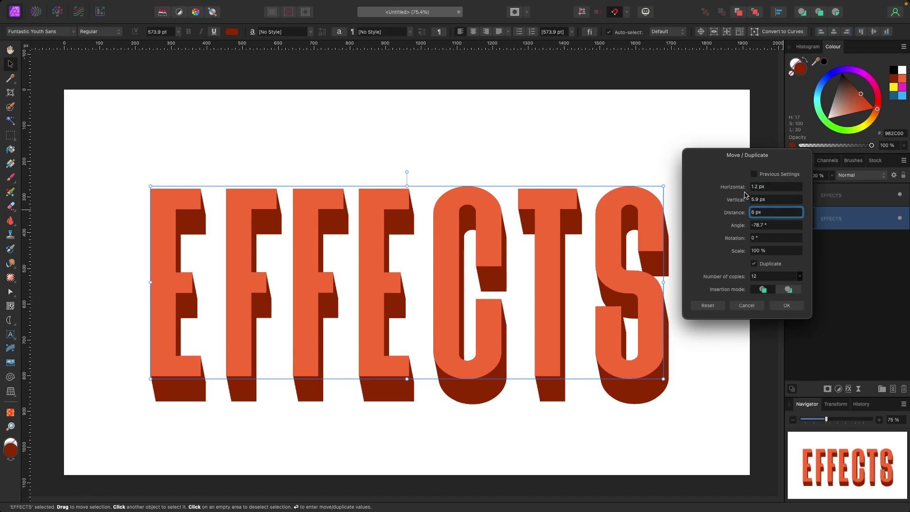
pyautogui.click(779, 307)
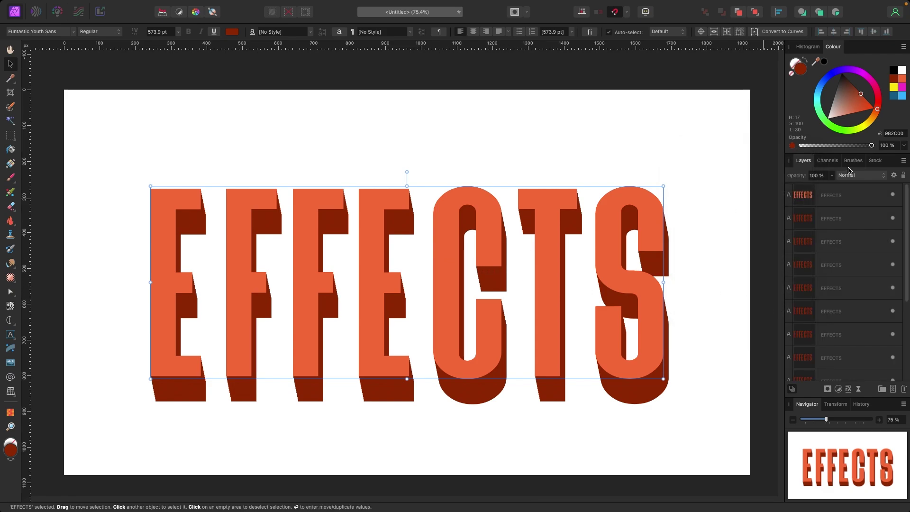
# Colour the top EFFECTS face bright orange FF8700 and select the bottom copy.
pyautogui.click(817, 194)
pyautogui.moveTo(854, 112)
pyautogui.mouseDown()
pyautogui.moveTo(878, 112)
pyautogui.moveTo(877, 119)
pyautogui.mouseUp()
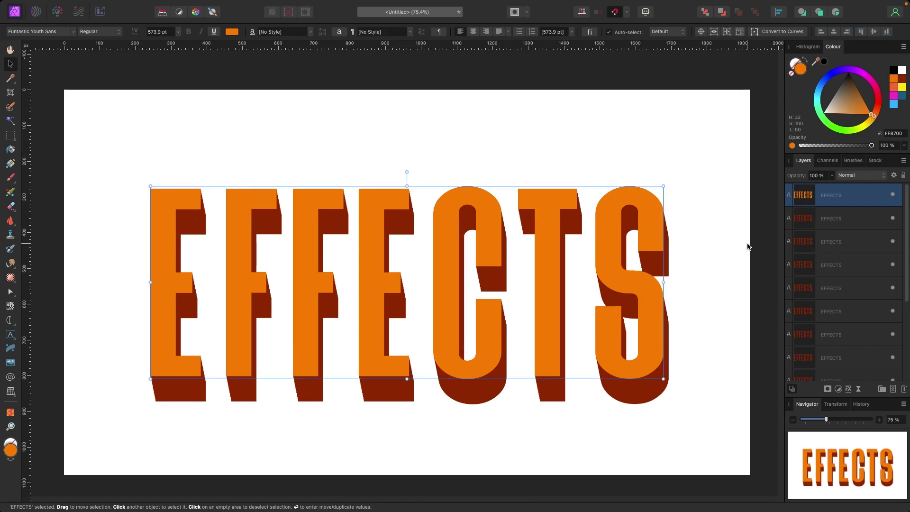
pyautogui.scroll(-3, 829, 226)
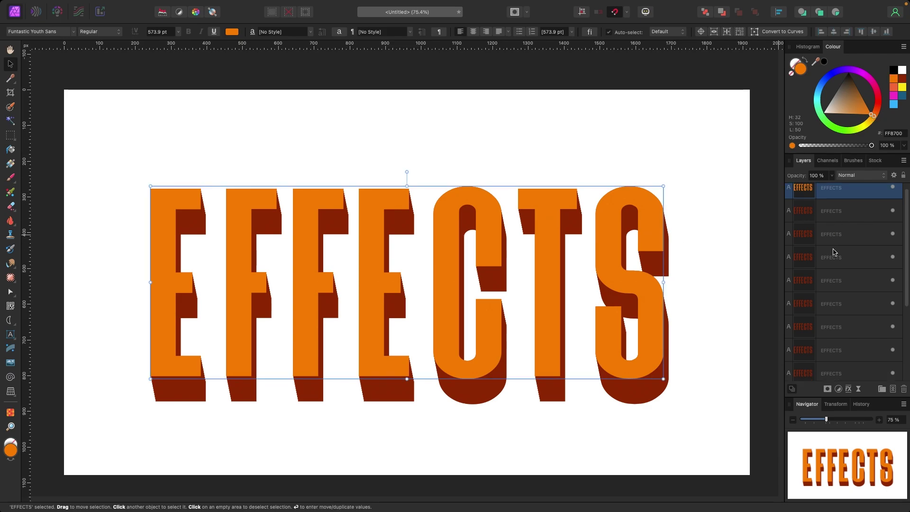
pyautogui.click(847, 374)
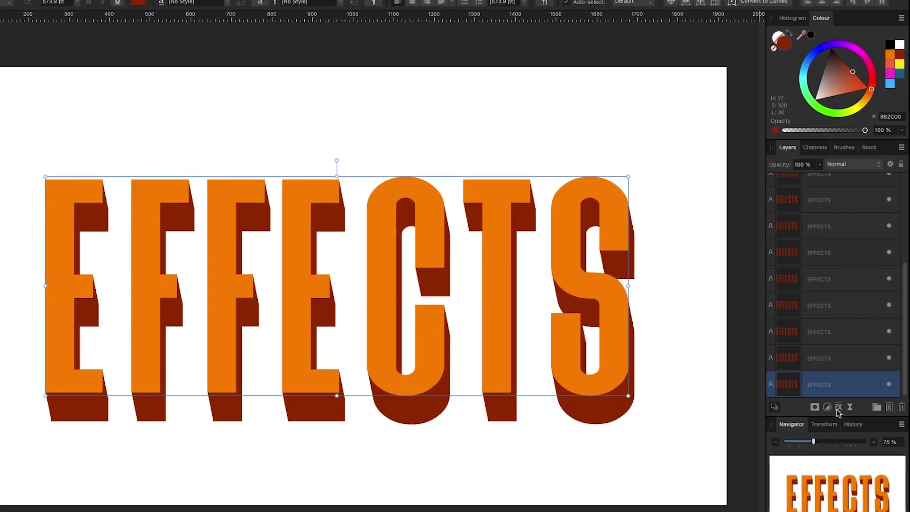
# Give the bottom copy a 50% Multiply outer shadow, 17.8 px radius, 11 px offset.
pyautogui.click(836, 415)
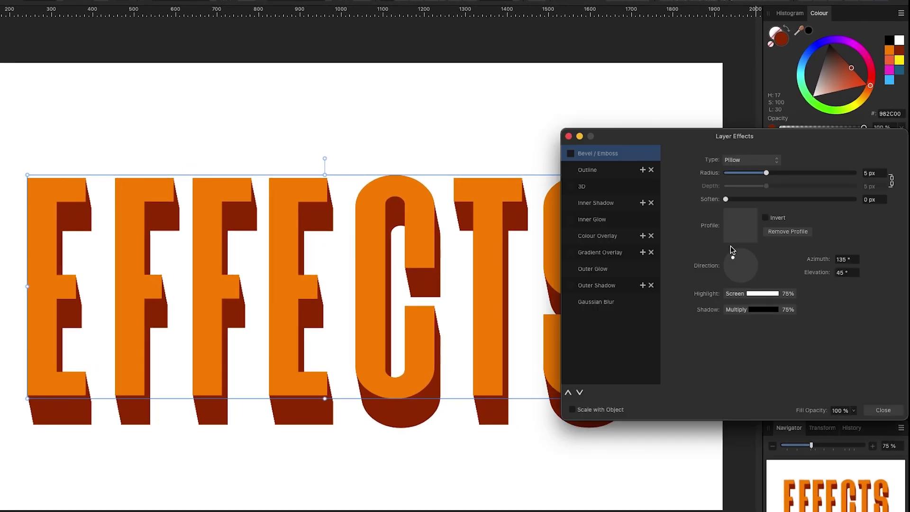
pyautogui.moveTo(664, 141); pyautogui.dragTo(251, 39)
pyautogui.click(189, 187)
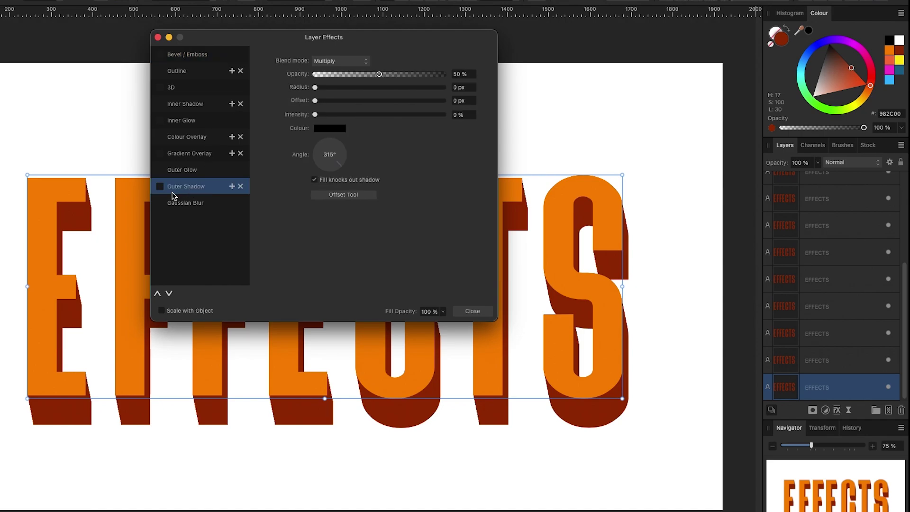
pyautogui.click(160, 187)
pyautogui.moveTo(321, 90); pyautogui.dragTo(382, 98)
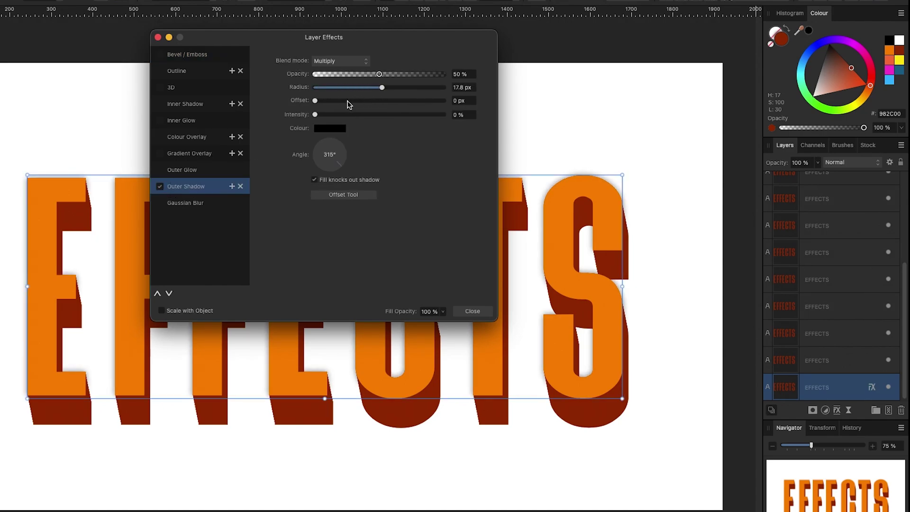
pyautogui.moveTo(322, 101); pyautogui.dragTo(374, 108)
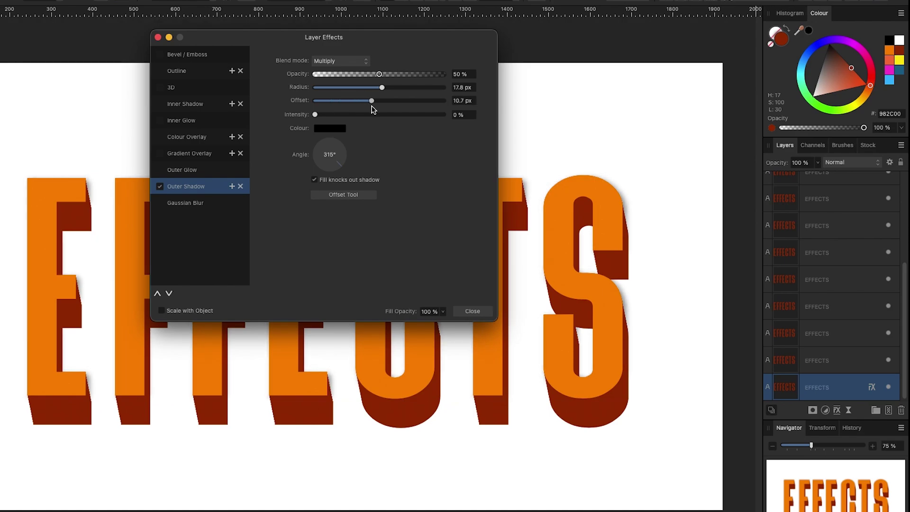
pyautogui.moveTo(363, 43); pyautogui.dragTo(616, 145)
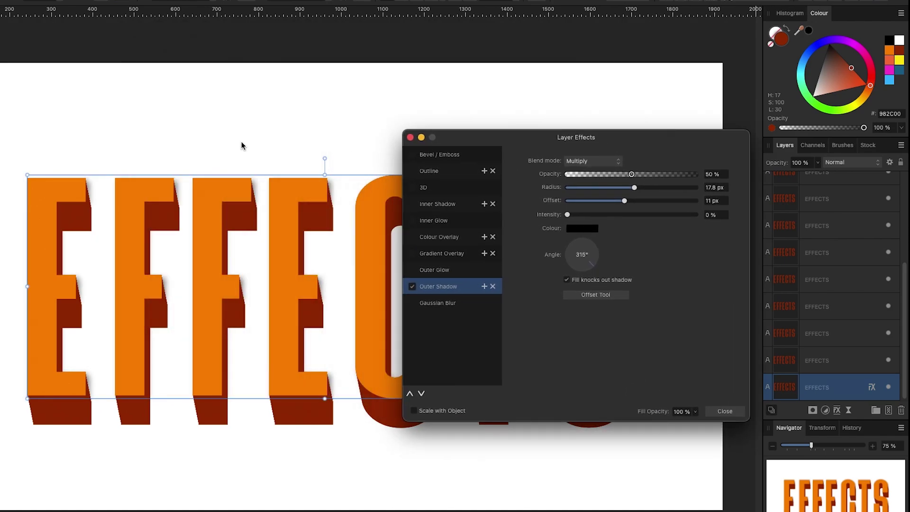
pyautogui.click(412, 286)
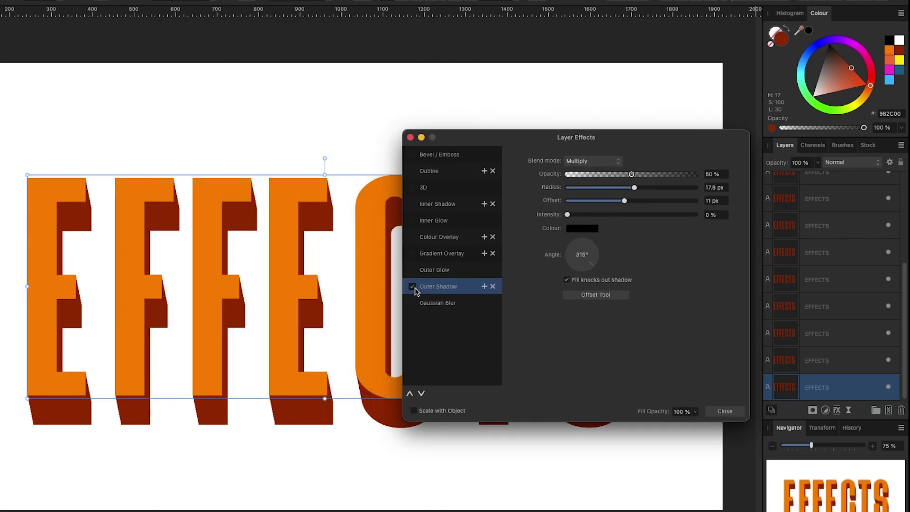
pyautogui.click(412, 287)
pyautogui.click(412, 286)
pyautogui.click(412, 286)
pyautogui.moveTo(558, 136); pyautogui.dragTo(408, 119)
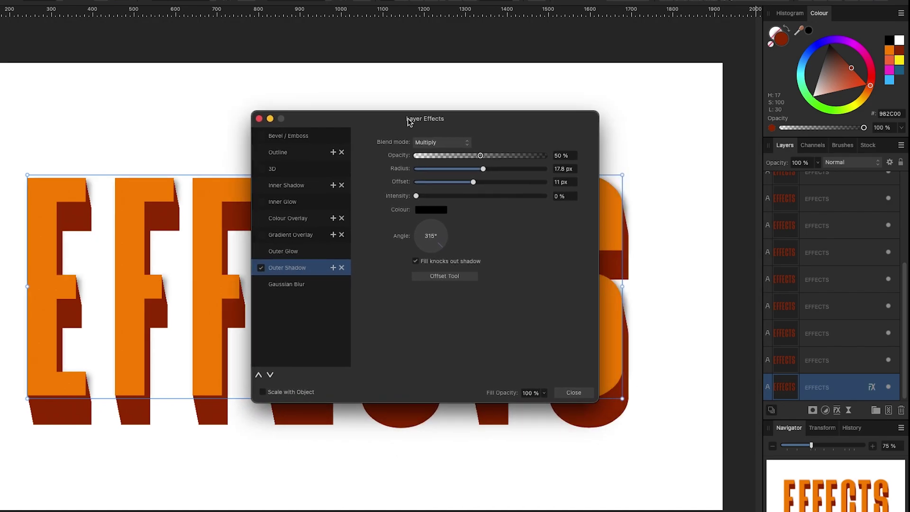
pyautogui.click(572, 392)
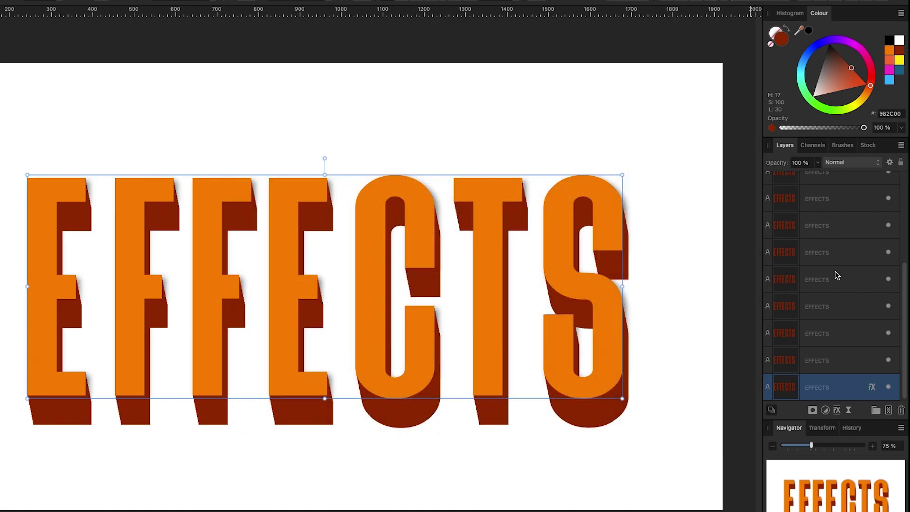
# Group every EFFECTS layer and nudge the group about 30 px upward.
pyautogui.scroll(3, 835, 266)
pyautogui.click(835, 191)
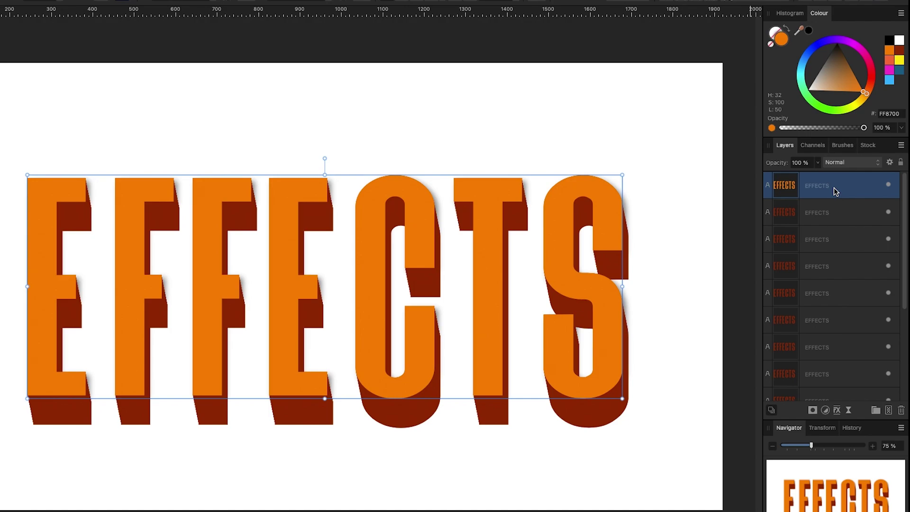
pyautogui.scroll(-5, 827, 234)
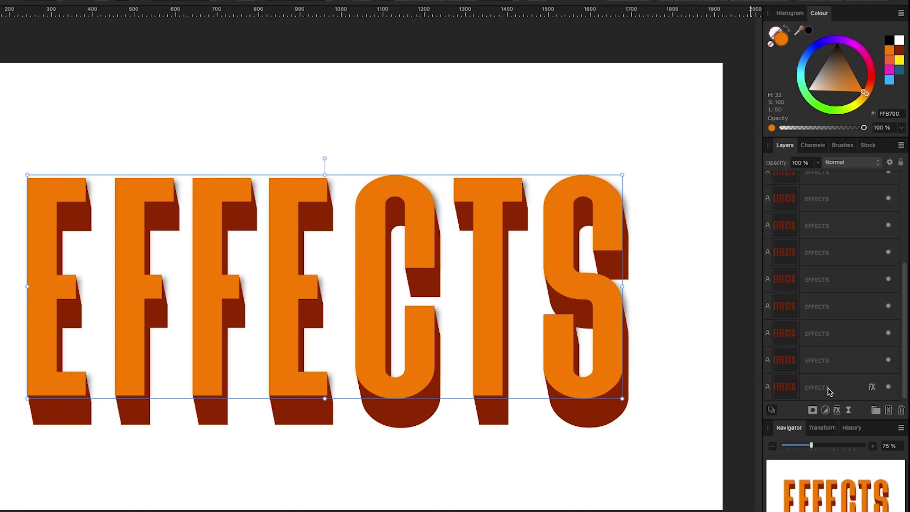
pyautogui.keyDown('shift'); pyautogui.click(828, 390); pyautogui.keyUp('shift')
pyautogui.rightClick(832, 278)
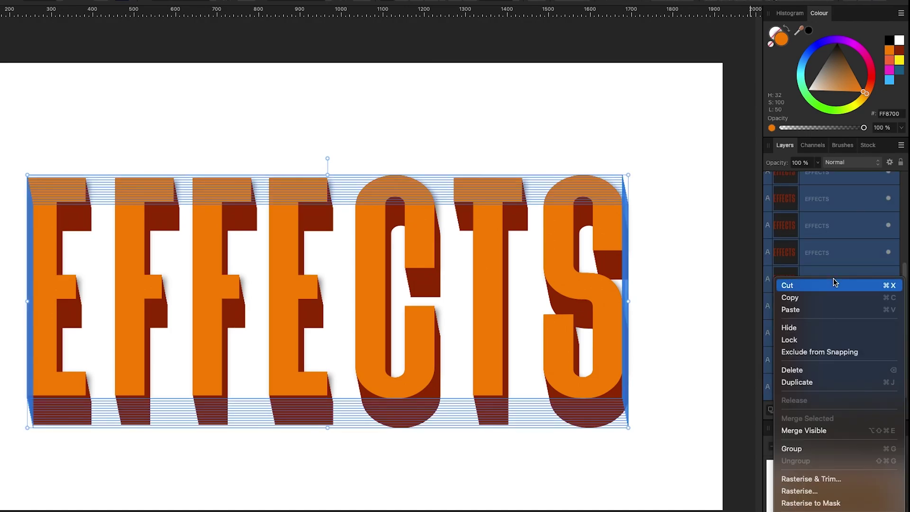
pyautogui.click(792, 442)
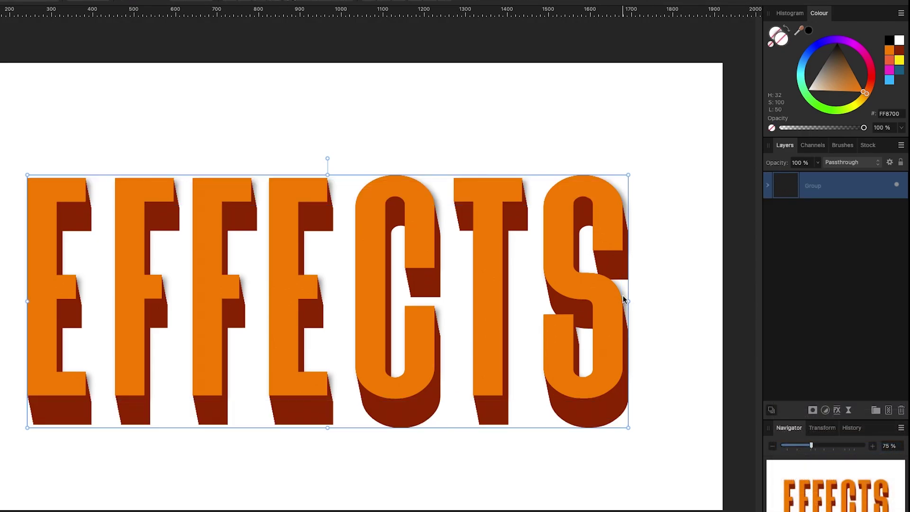
pyautogui.moveTo(455, 316); pyautogui.dragTo(453, 302)
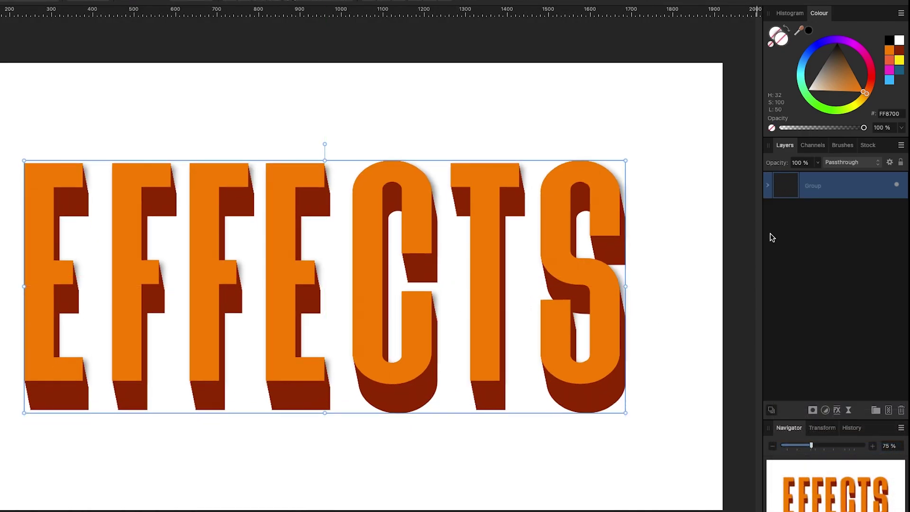
# Expand the group, select the orange face layer and toggle its visibility to compare.
pyautogui.click(769, 188)
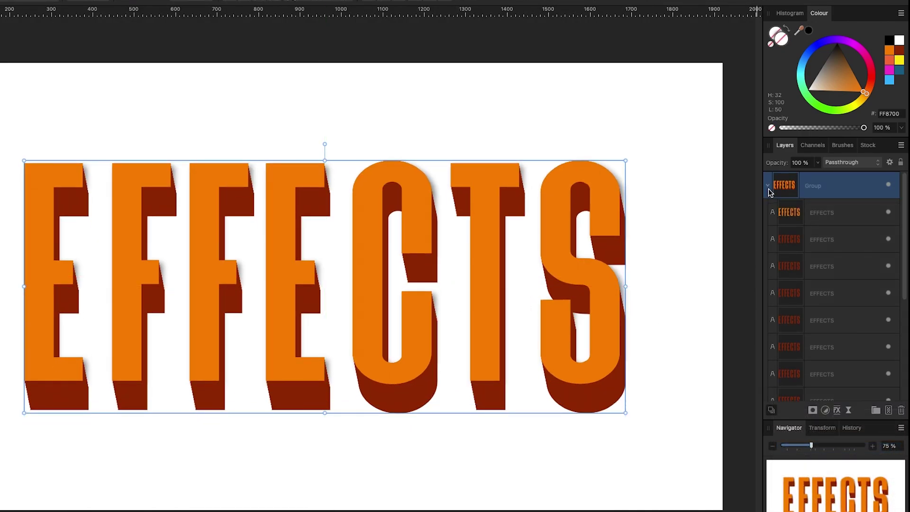
pyautogui.click(825, 220)
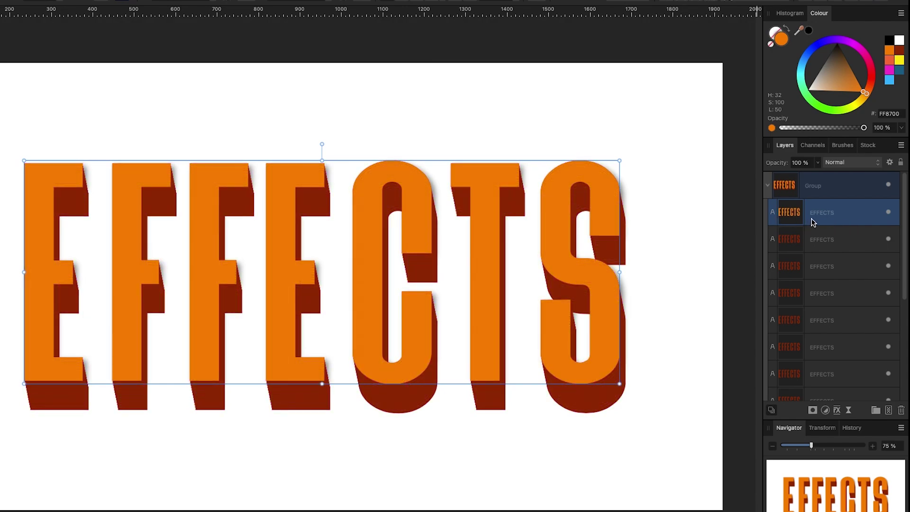
pyautogui.click(888, 213)
pyautogui.click(888, 213)
pyautogui.click(888, 212)
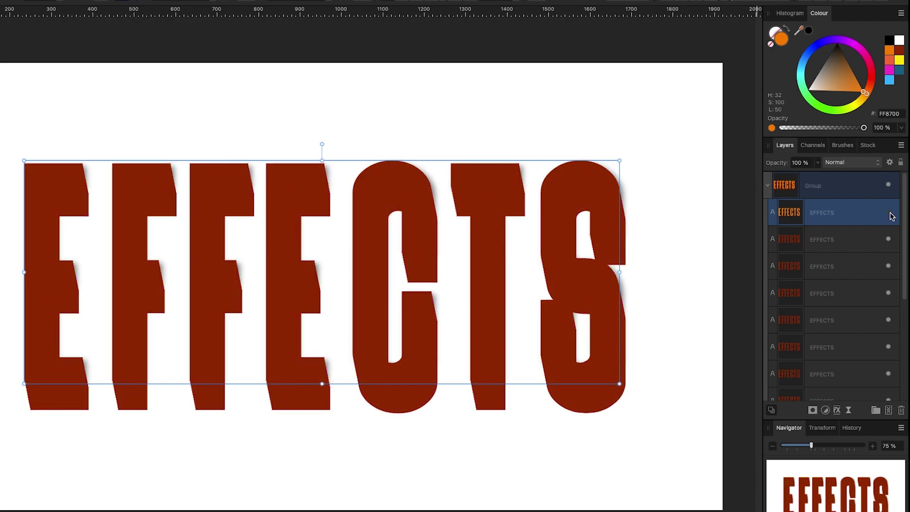
pyautogui.click(888, 212)
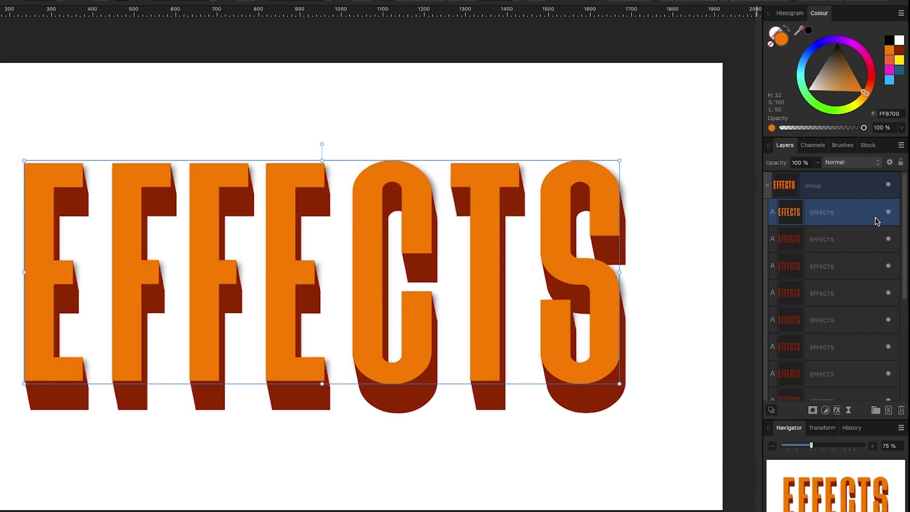
# Add an Inner bevel to the orange face with 6.7 px radius and 16.3 px soften.
pyautogui.click(836, 410)
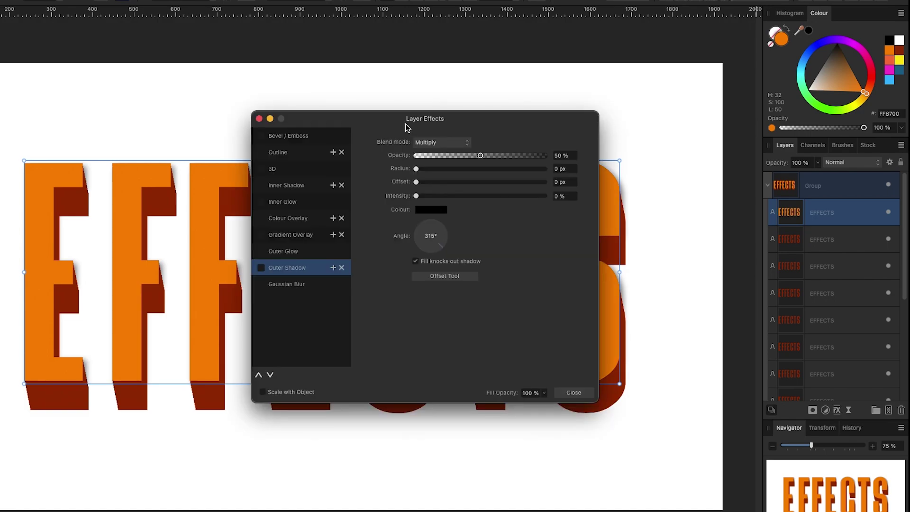
pyautogui.moveTo(439, 121); pyautogui.dragTo(692, 199)
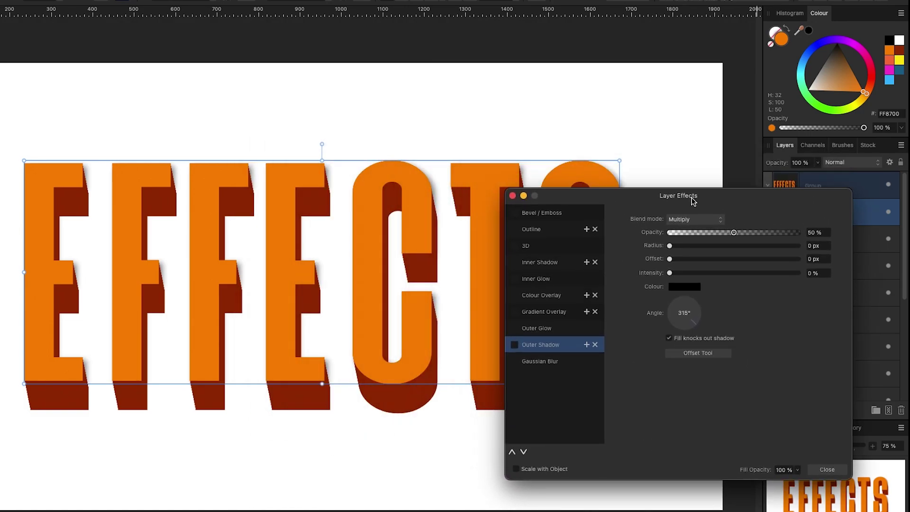
pyautogui.click(558, 214)
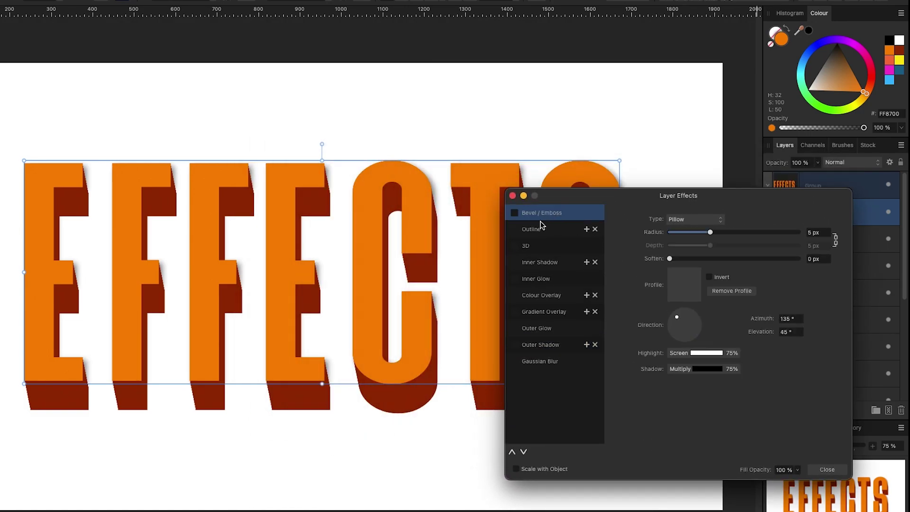
pyautogui.click(515, 214)
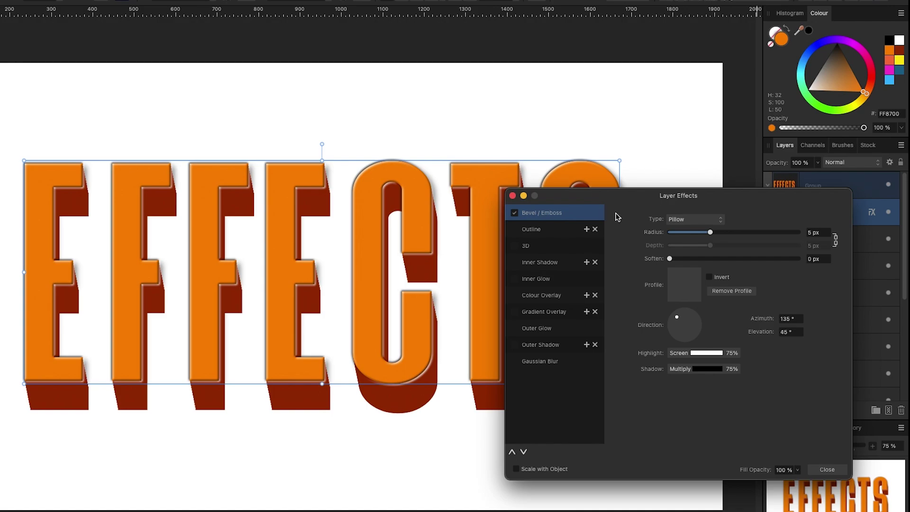
pyautogui.click(703, 219)
pyautogui.click(698, 185)
pyautogui.moveTo(710, 232)
pyautogui.mouseDown()
pyautogui.moveTo(799, 246)
pyautogui.moveTo(670, 239)
pyautogui.moveTo(715, 235)
pyautogui.mouseUp()
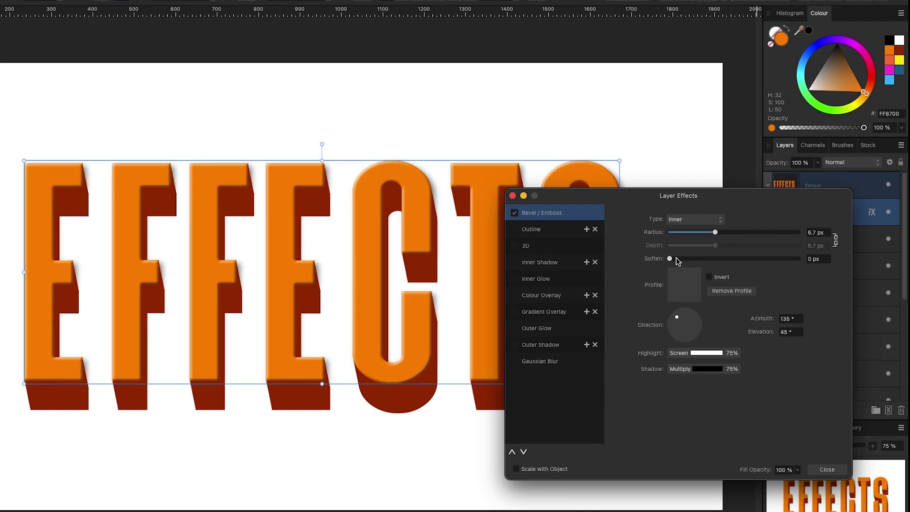
pyautogui.moveTo(670, 258); pyautogui.dragTo(786, 264)
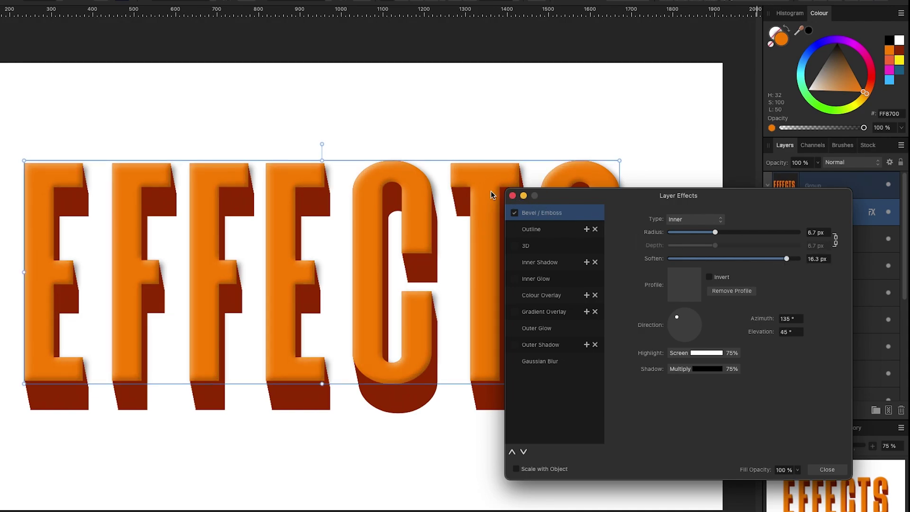
pyautogui.click(512, 195)
pyautogui.click(496, 121)
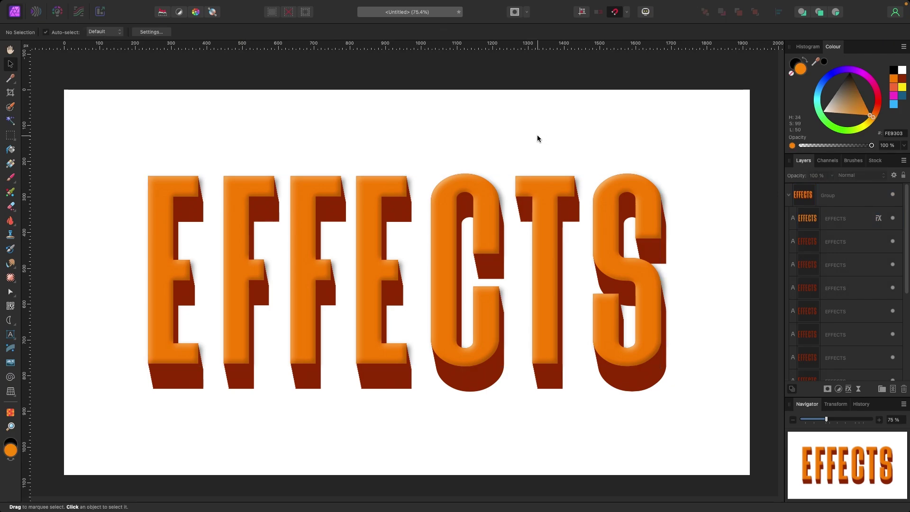